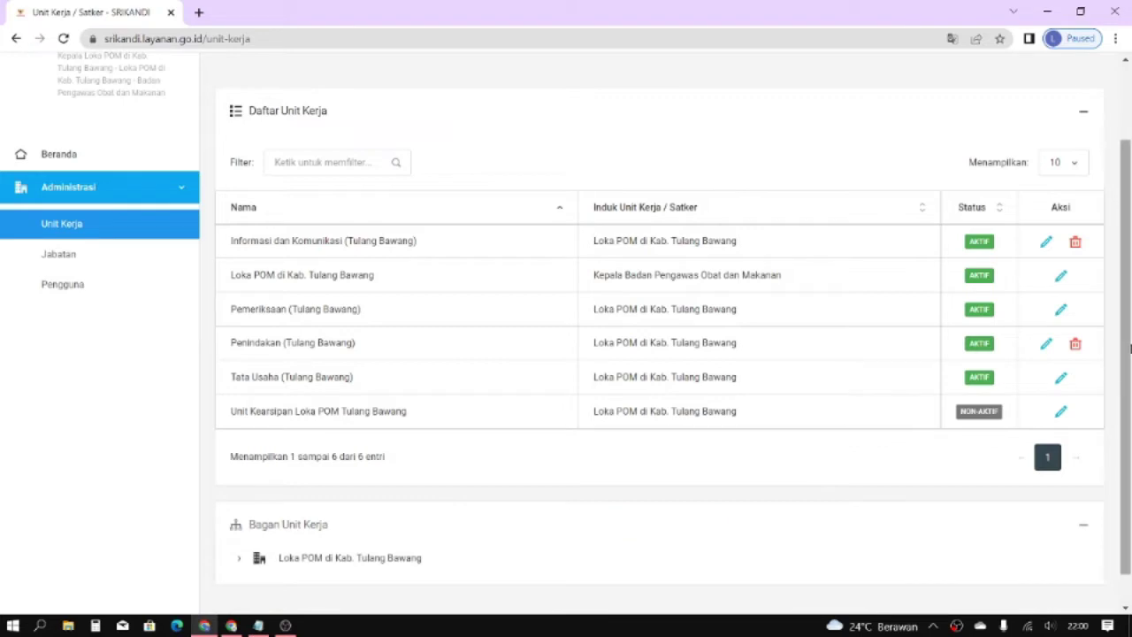
Expand Loka POM di Kab. Tulang Bawang in the Bagan Unit Kerja chart and highlight its sub-units.
scroll(707, 470, down, 1)
click(241, 523)
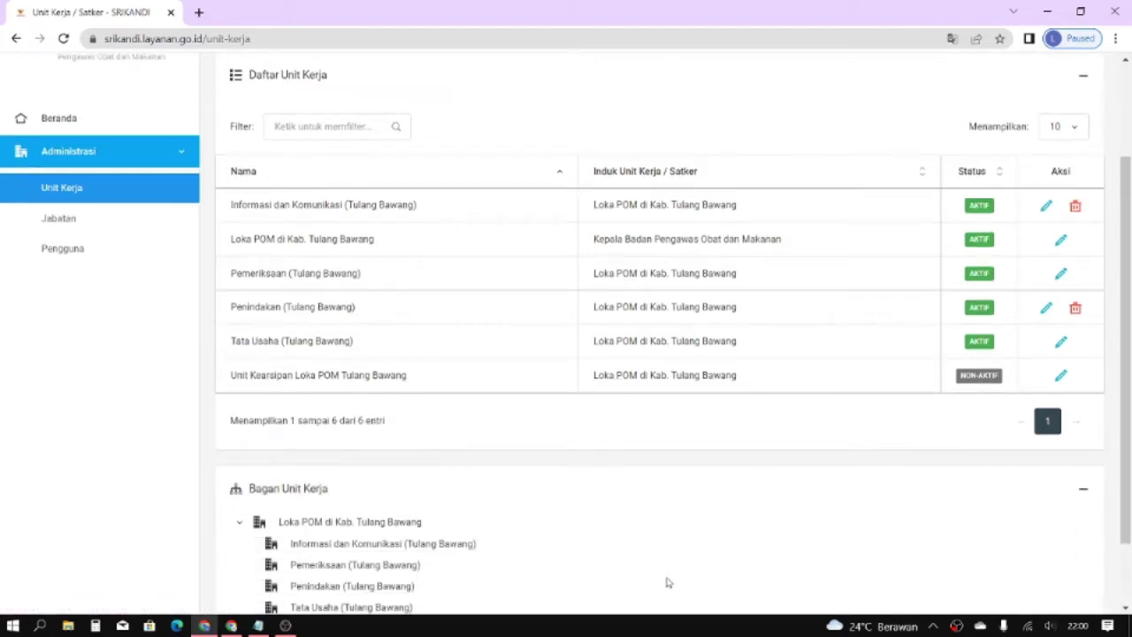
scroll(1041, 501, down, 1)
drag(419, 526, 260, 433)
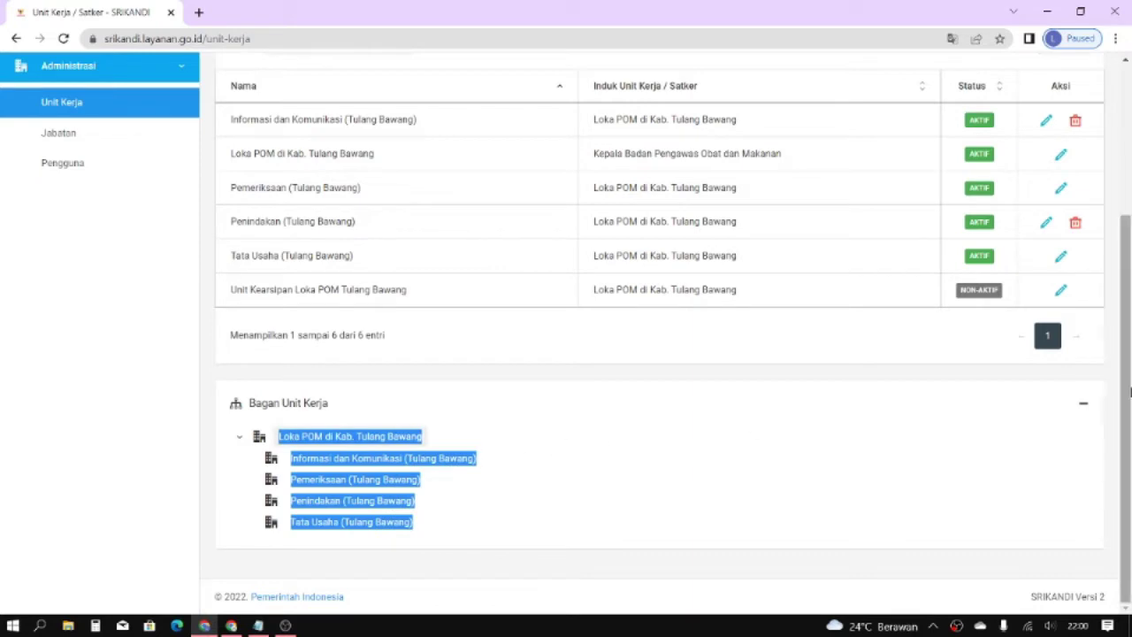
Open the edit forms of Loka POM di Kab. Tulang Bawang and Pemeriksaan (Tulang Bawang) for review, returning to the unit list each time.
scroll(1067, 400, up, 1)
click(1054, 242)
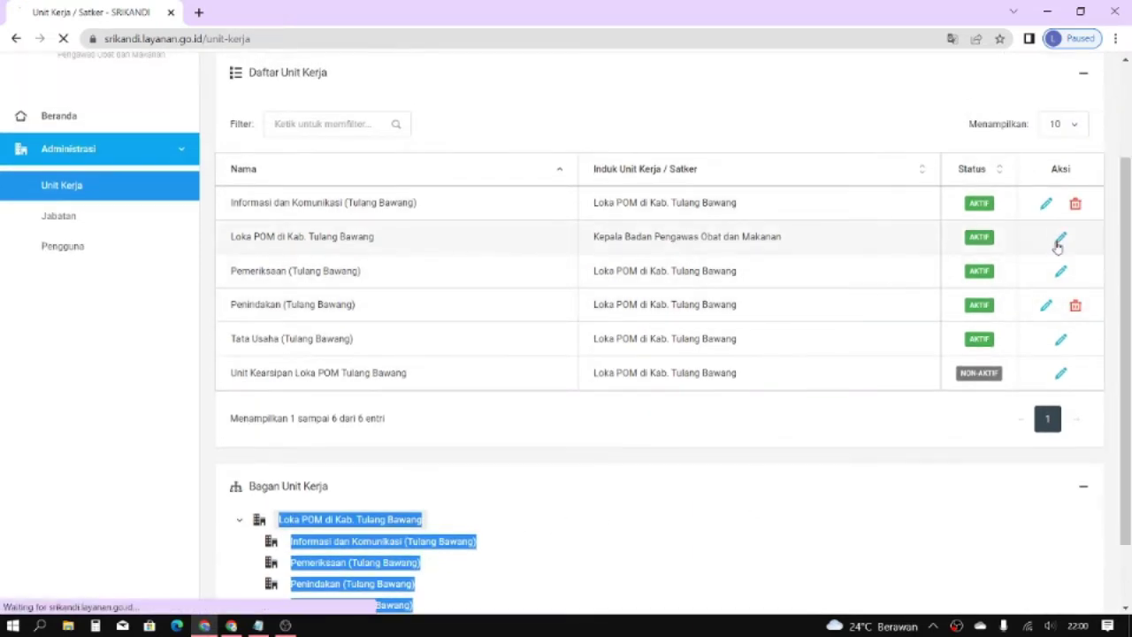
click(16, 39)
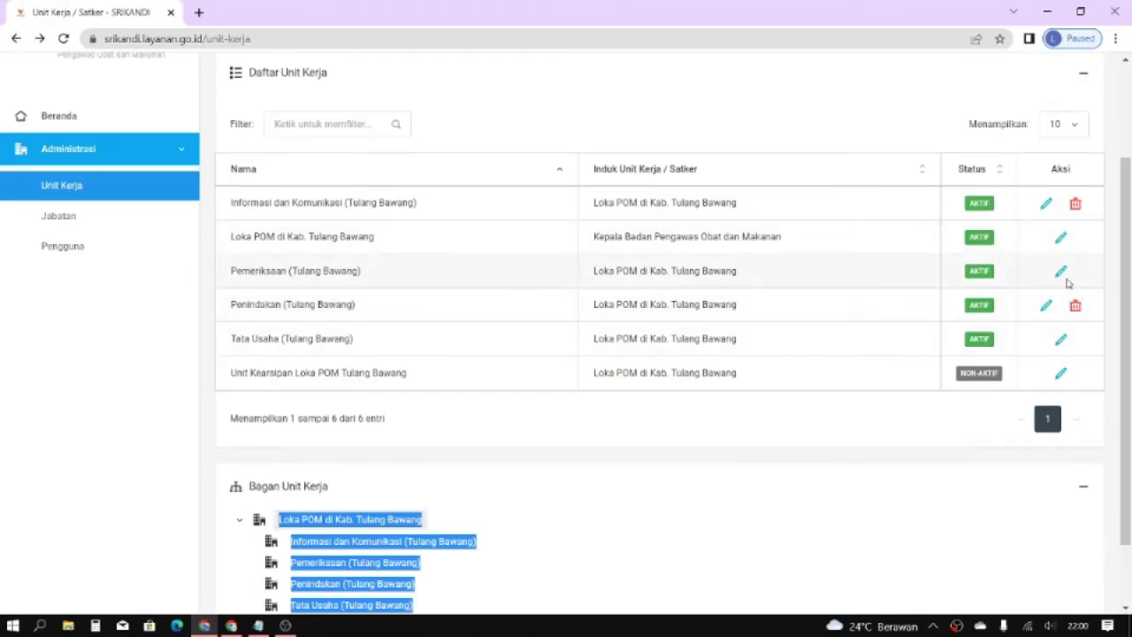
click(1060, 275)
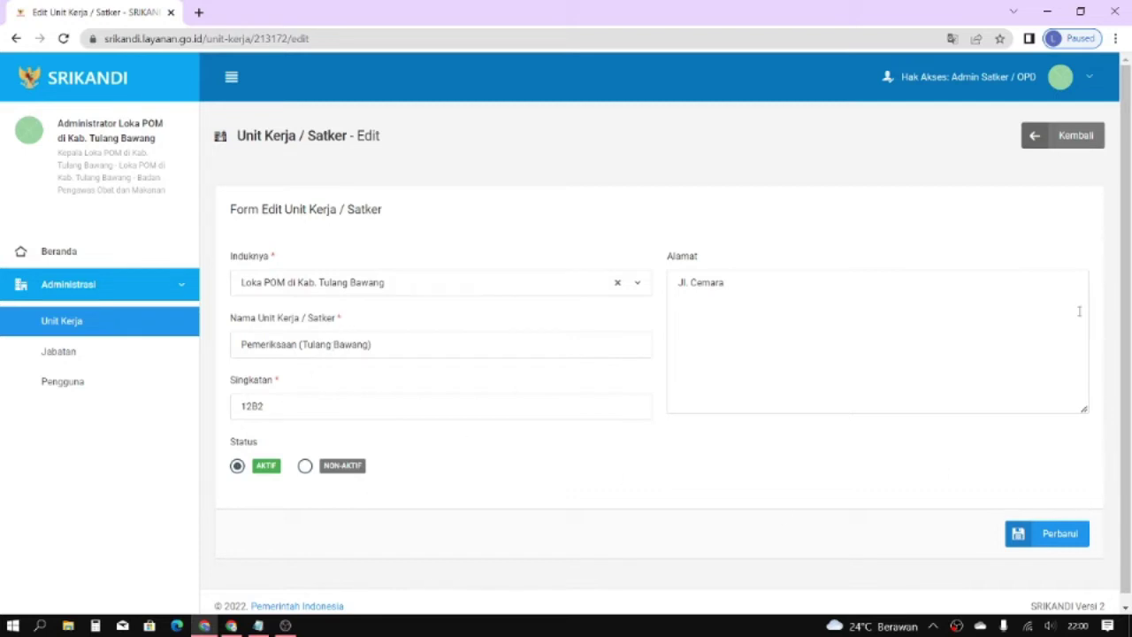
click(1057, 141)
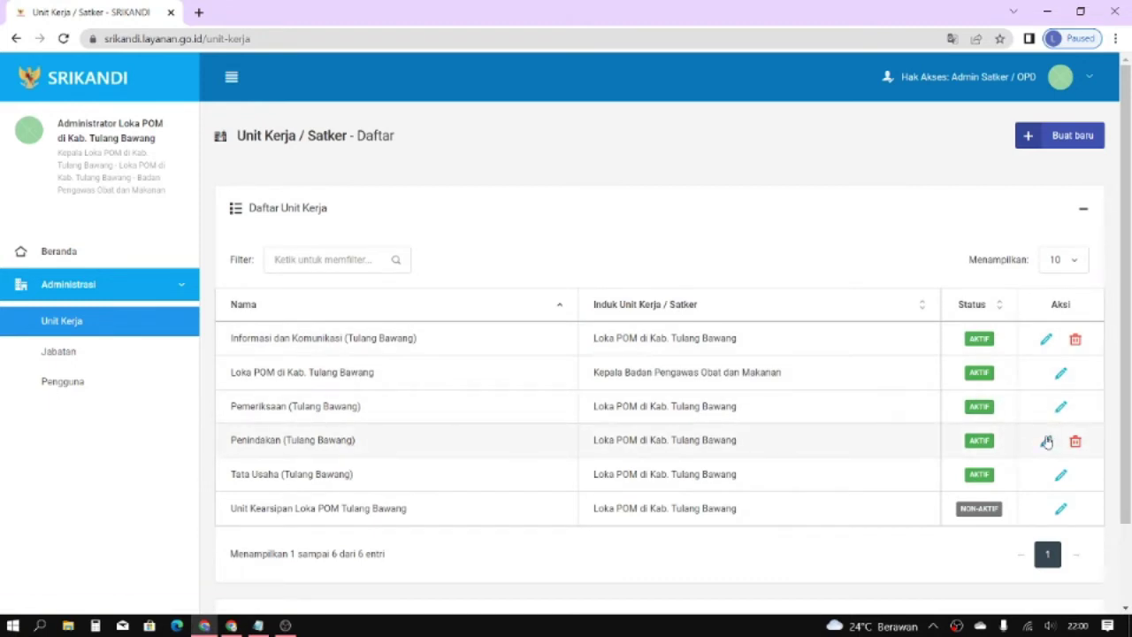
Review the edit forms of the Penindakan, Tata Usaha and Informasi dan Komunikasi work units, returning to the unit list after each.
click(1046, 442)
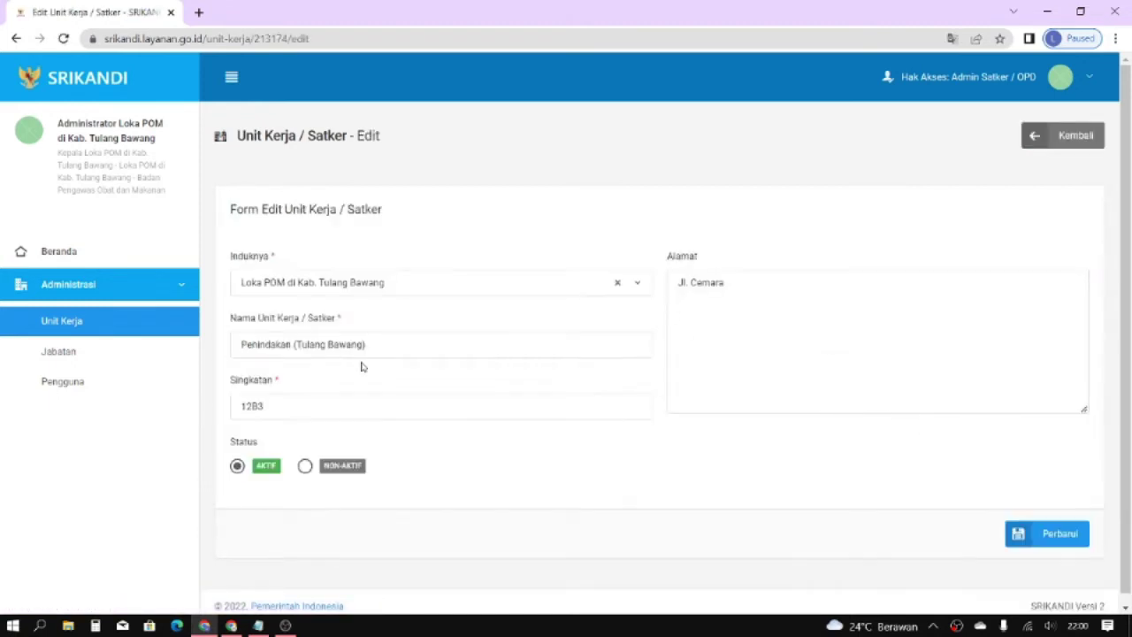
click(1057, 141)
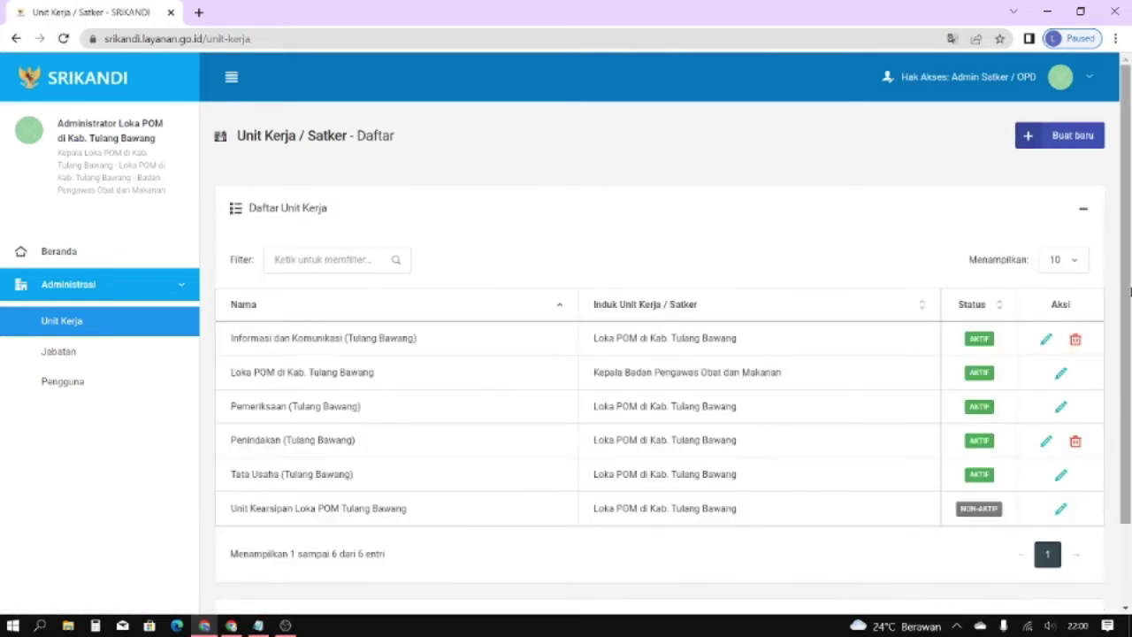
scroll(1129, 291, down, 1)
click(1061, 408)
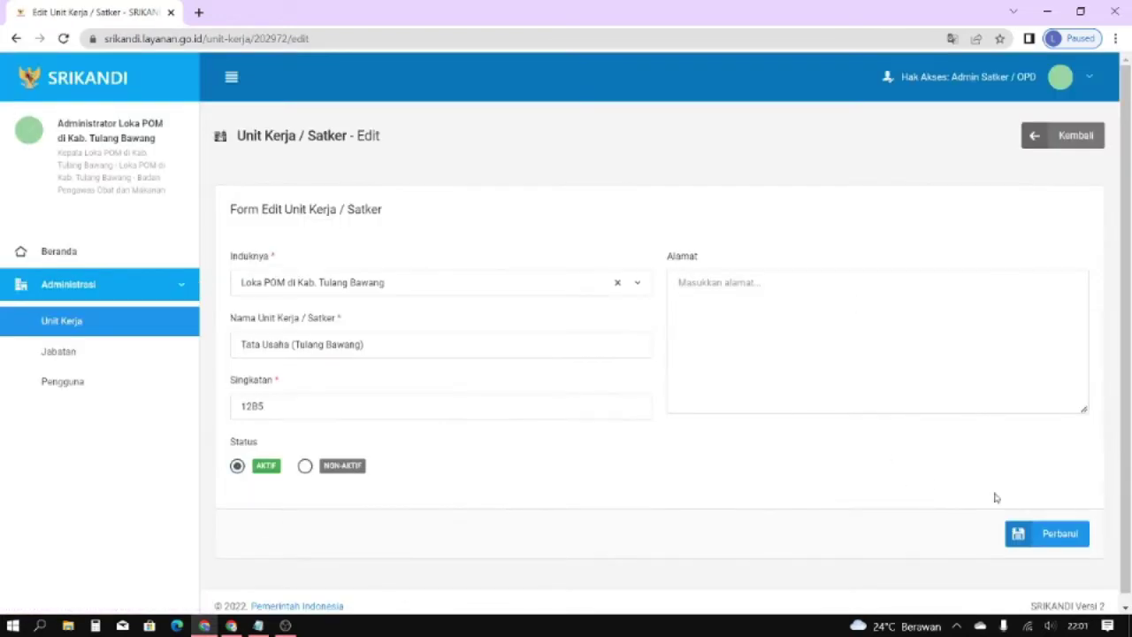
click(1070, 135)
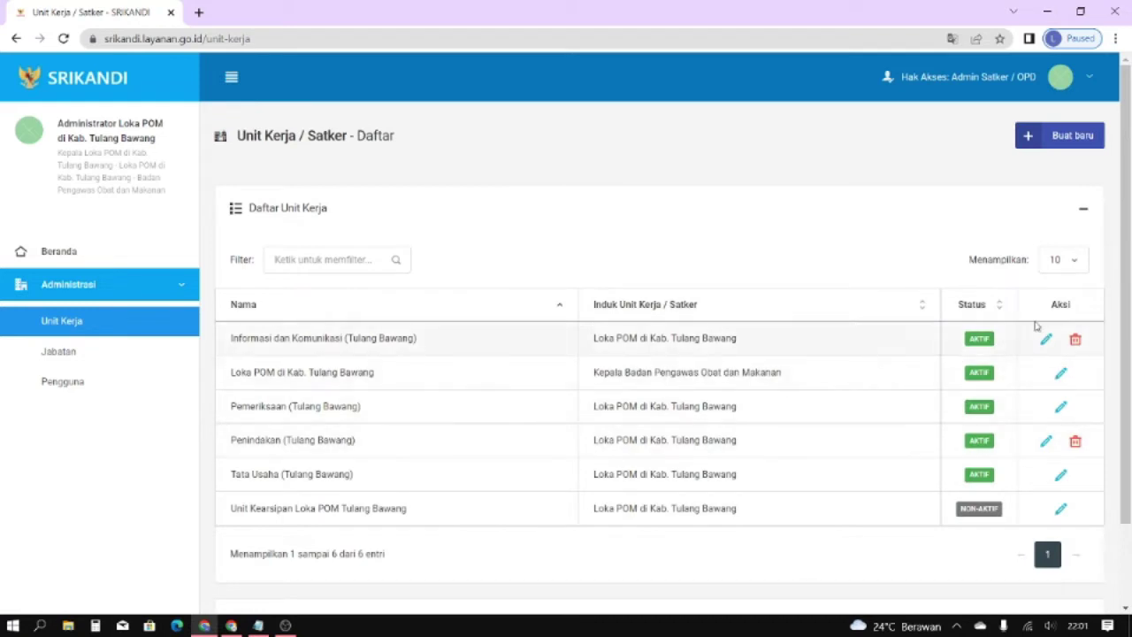
click(1047, 339)
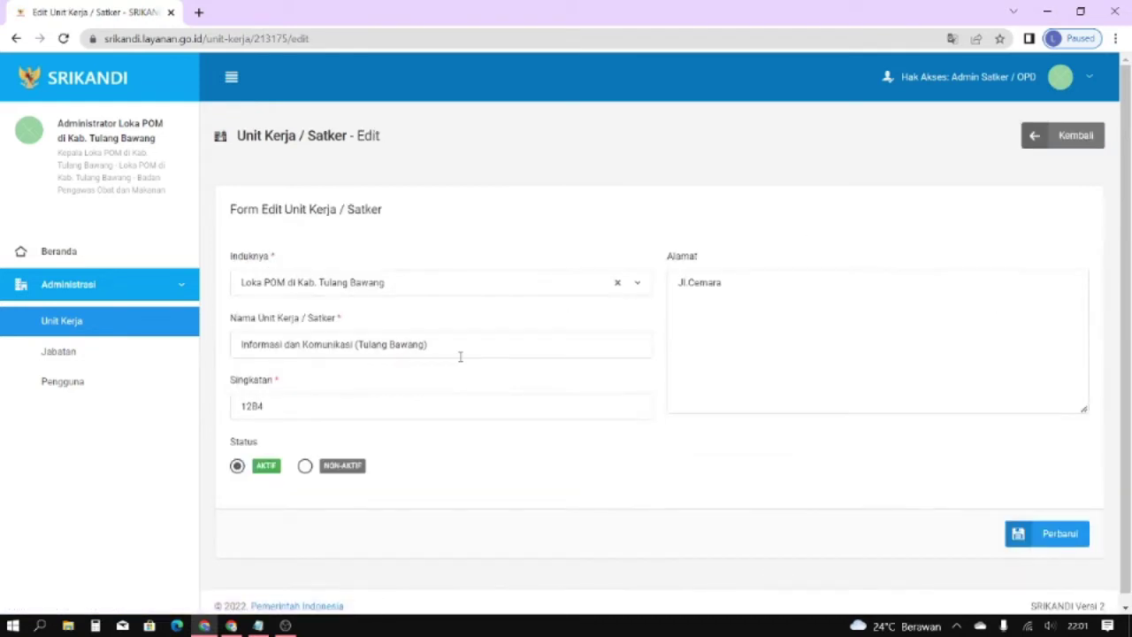
click(1064, 143)
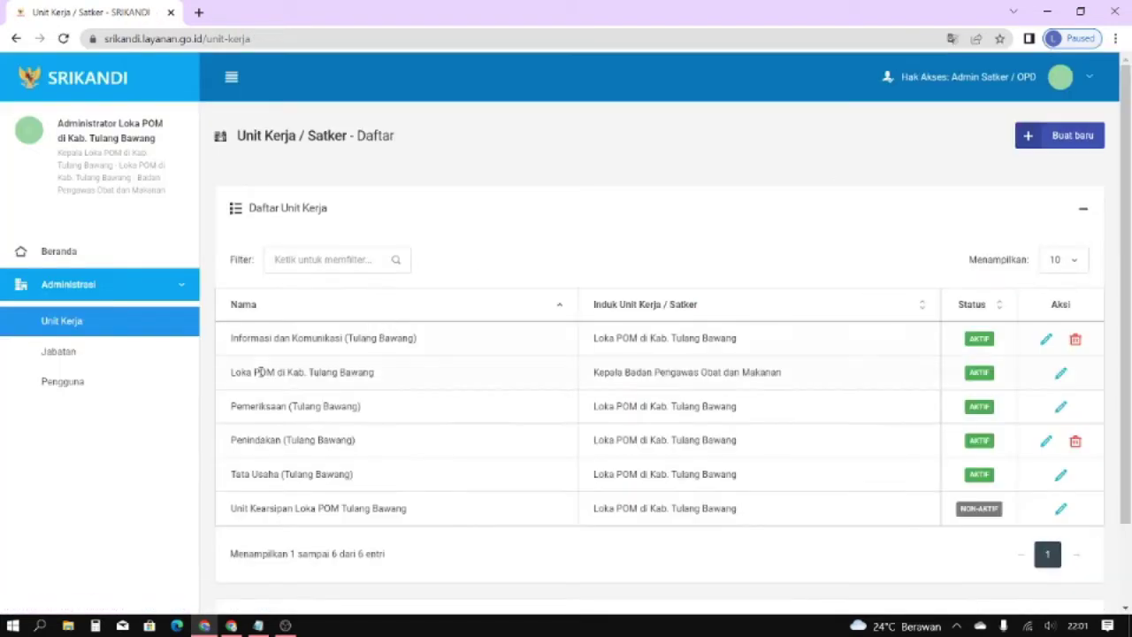
Open the Jabatan list and expand Loka POM di Kab. Tulang Bawang in the Bagan Jabatan chart.
click(63, 353)
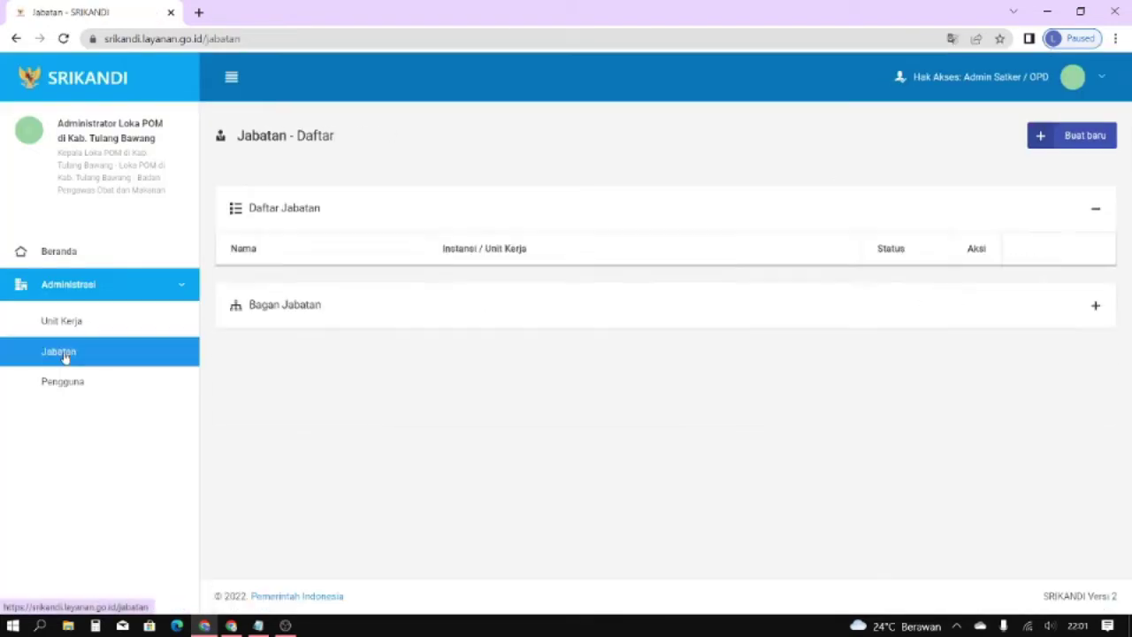
scroll(628, 274, down, 3)
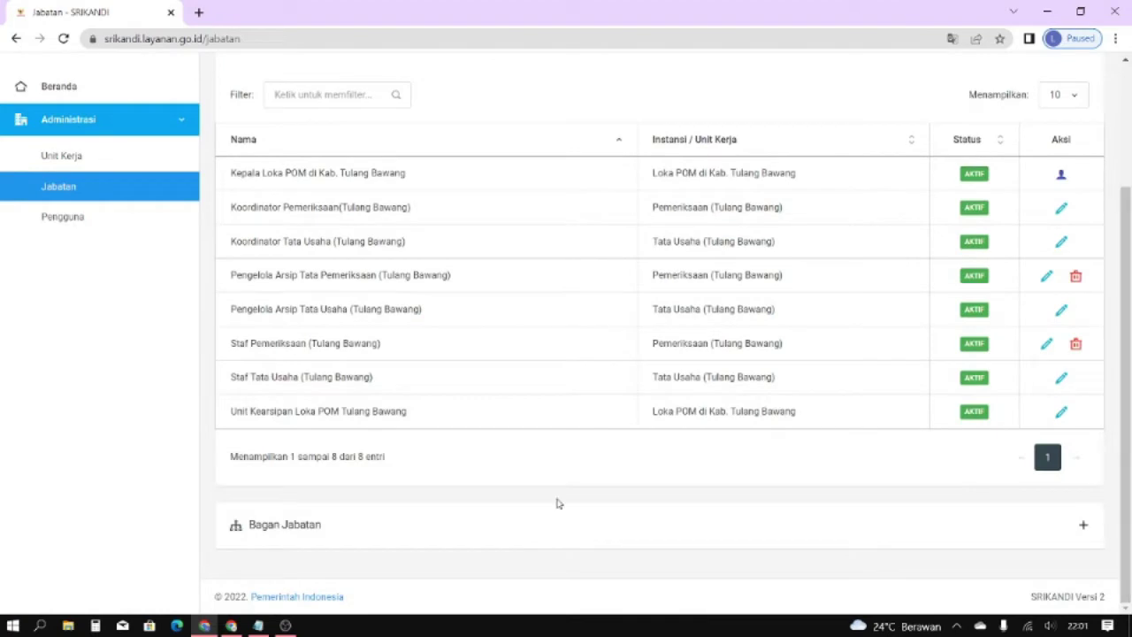
click(295, 523)
scroll(1126, 534, down, 1)
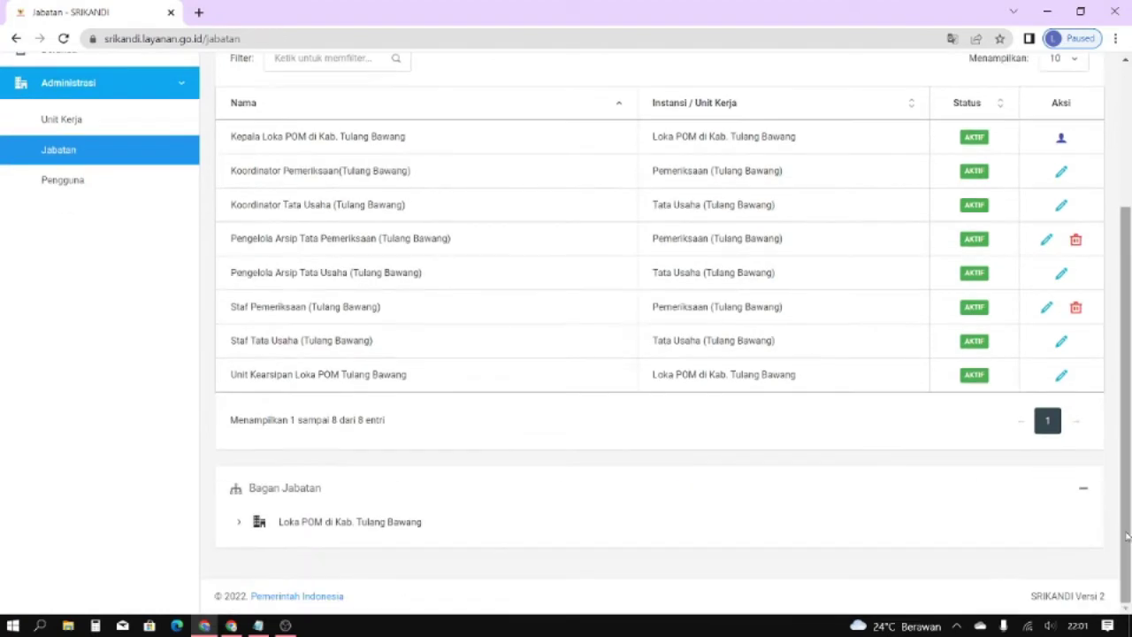
click(241, 523)
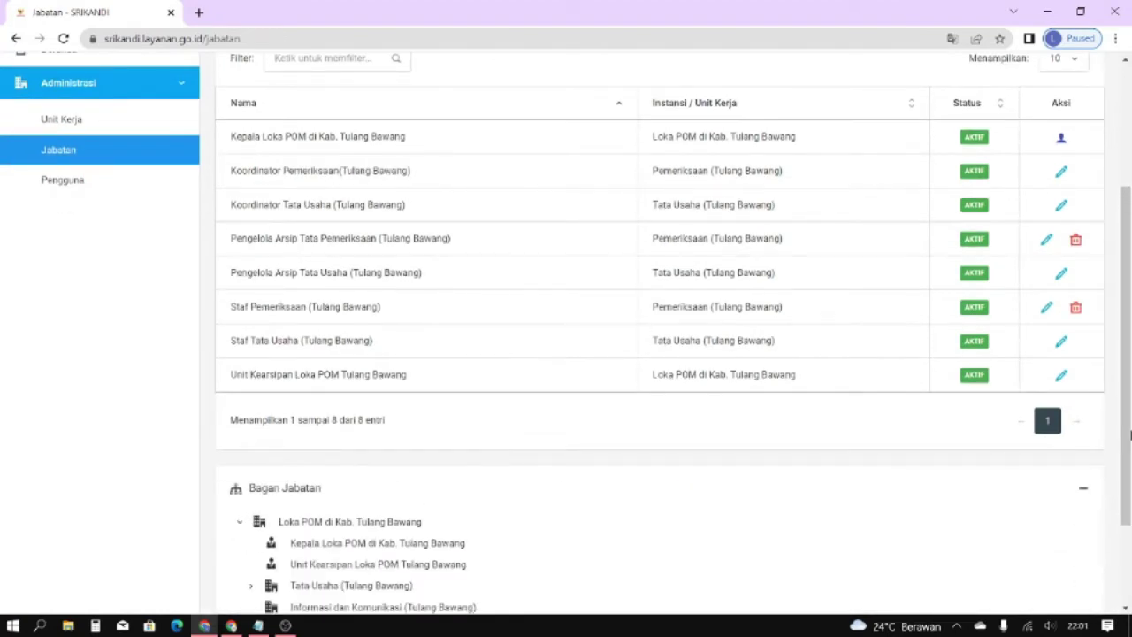
scroll(397, 462, down, 2)
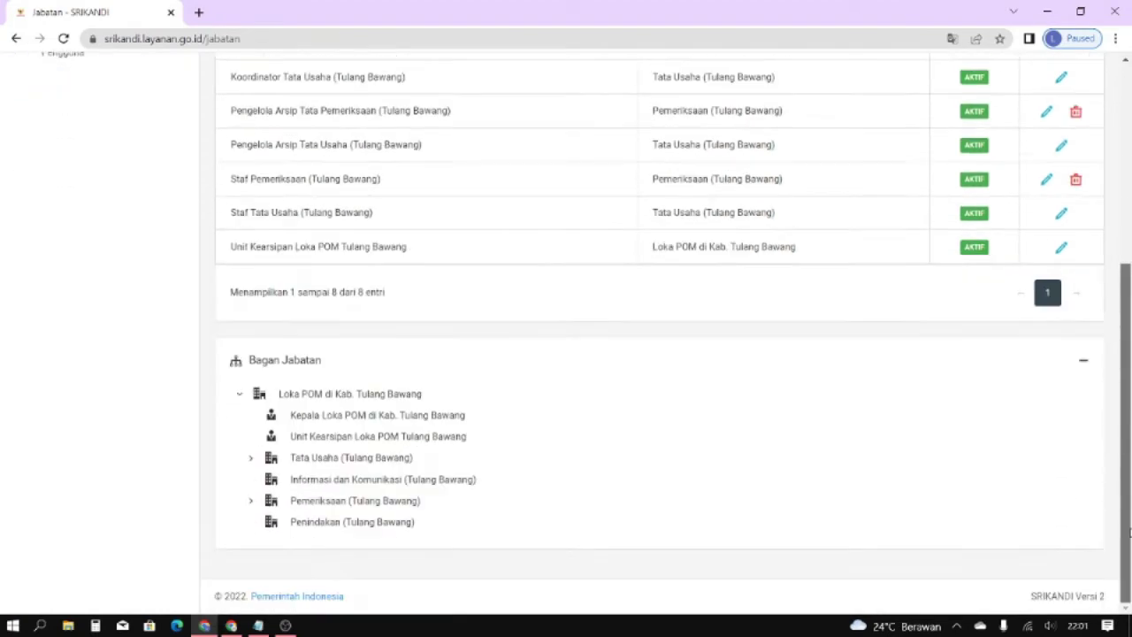
Expand Tata Usaha and its coordinator in the position chart, and highlight the positions under the unit.
click(250, 459)
click(263, 483)
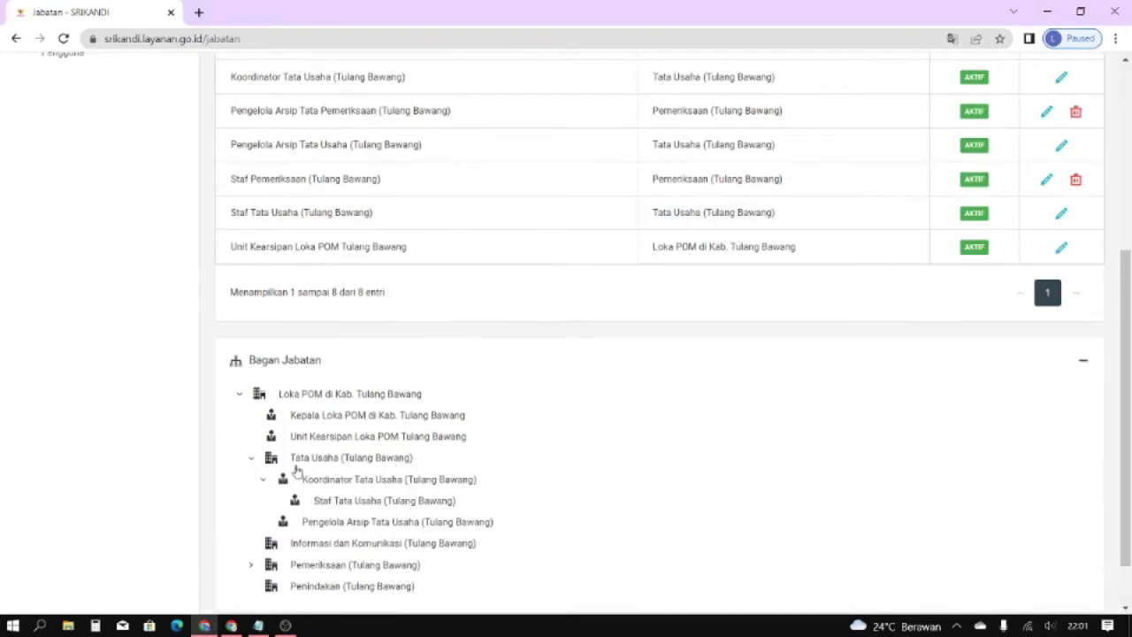
drag(500, 528, 306, 480)
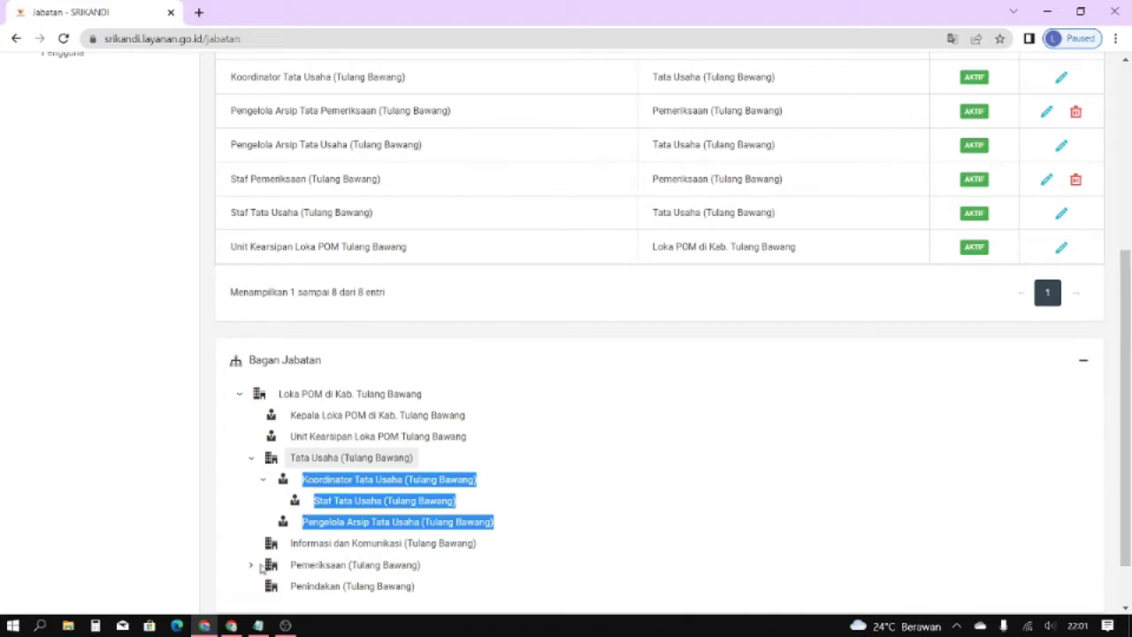
Expand Pemeriksaan and its coordinator in the position chart, and highlight the positions under the unit.
click(252, 567)
scroll(822, 516, down, 2)
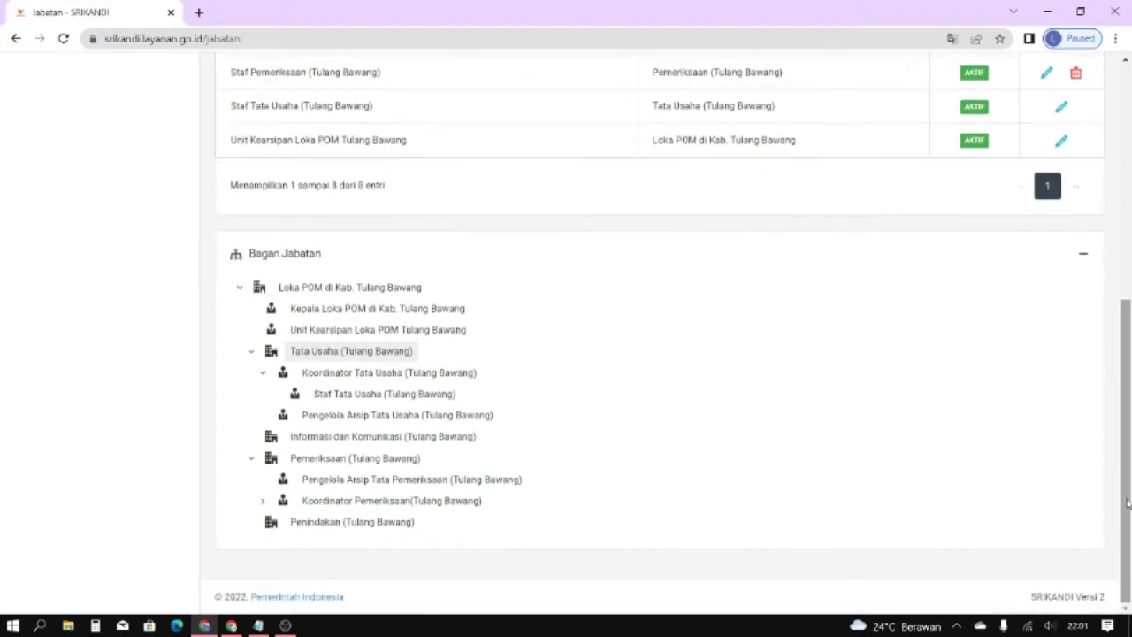
click(263, 502)
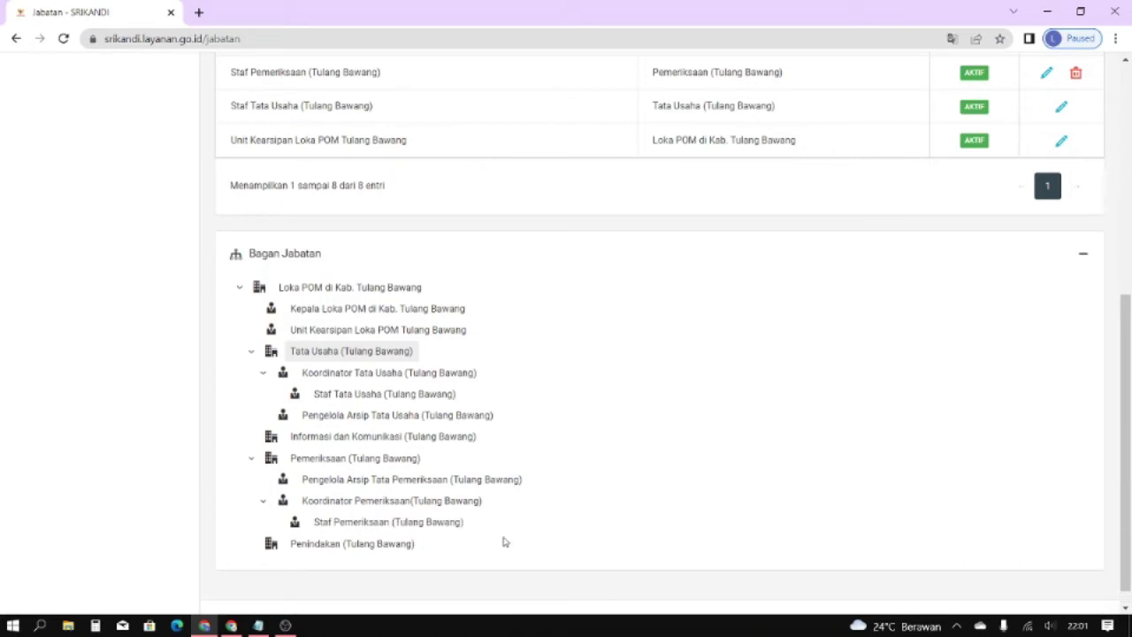
drag(497, 534, 303, 481)
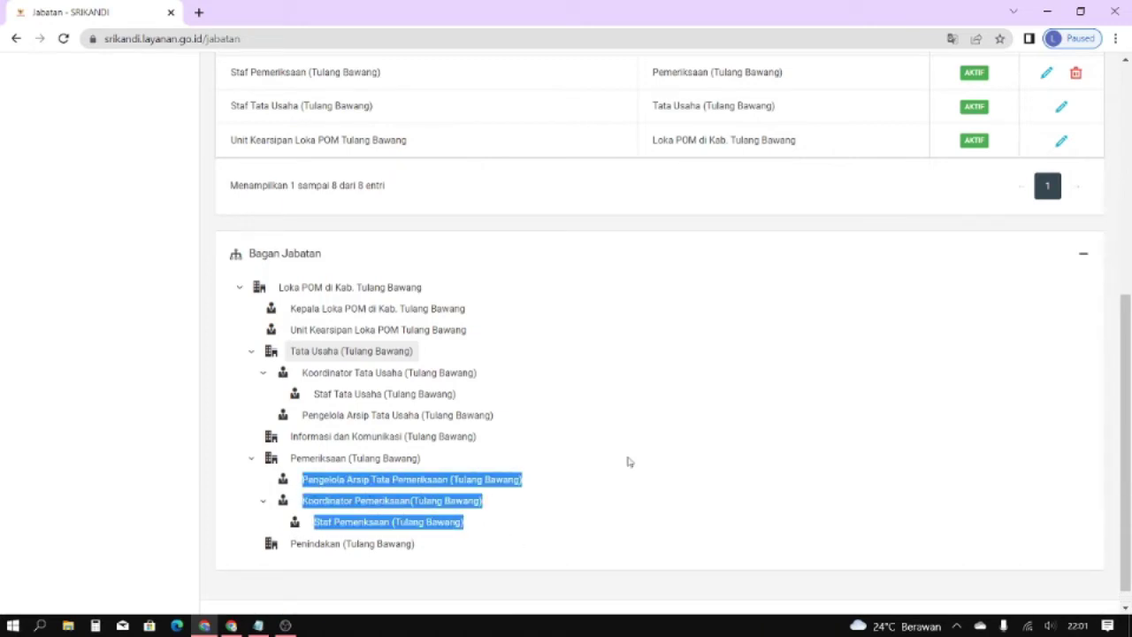
Copy the line "Koordinator Informasi dan Komunikasi(Tulang Bawang)" from the Notepad list and return to the Jabatan page in the browser.
scroll(516, 513, up, 4)
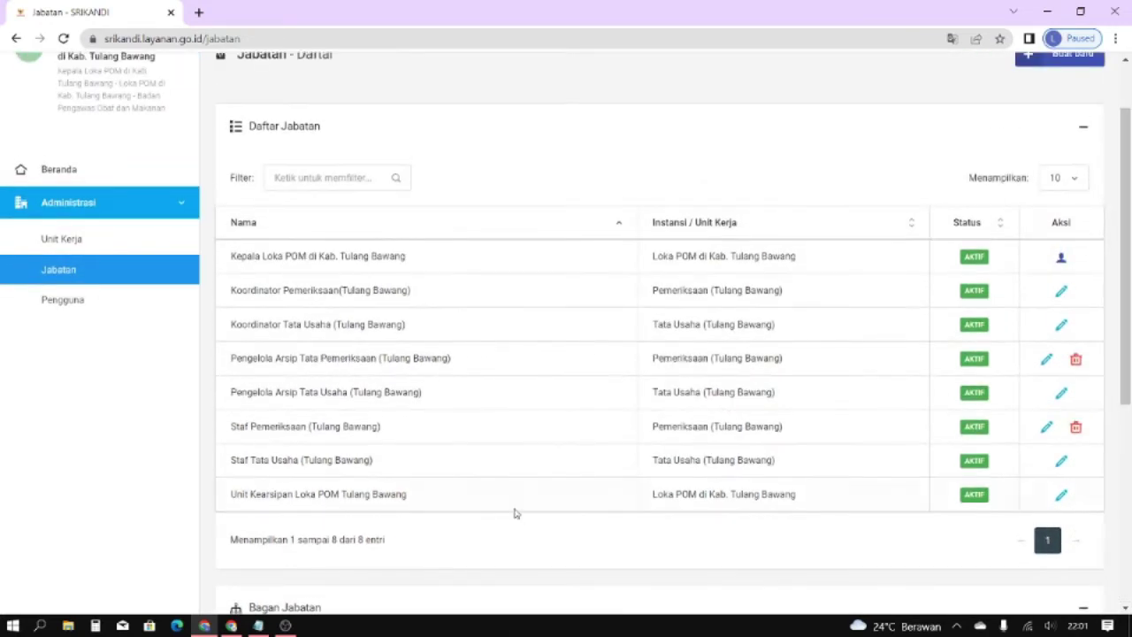
click(257, 625)
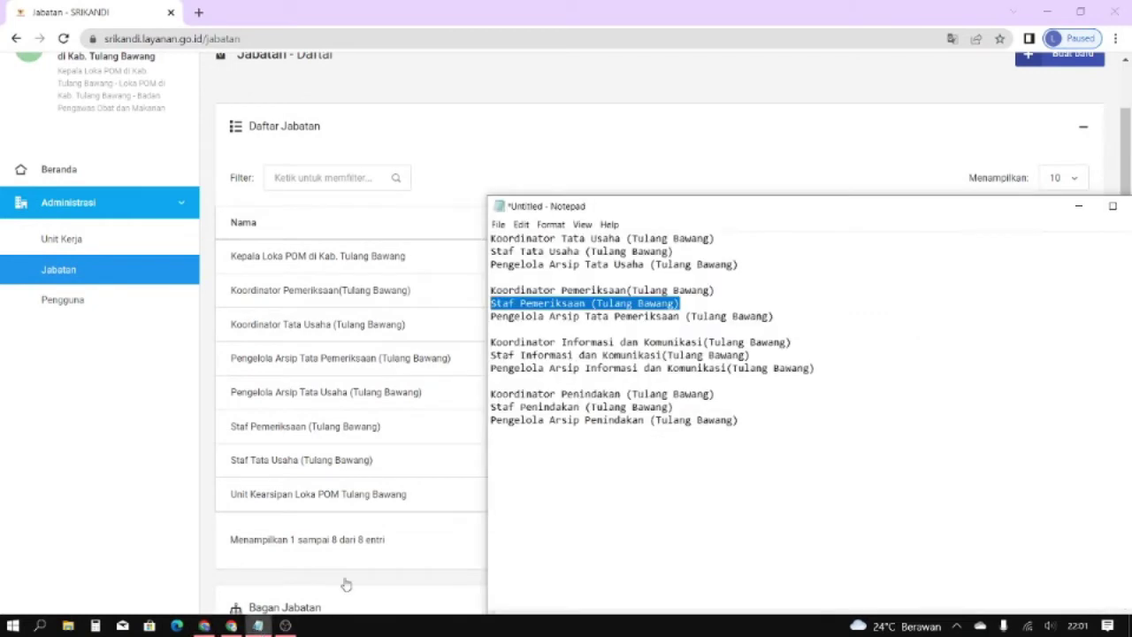
click(754, 325)
drag(817, 341, 491, 343)
key(ctrl+c)
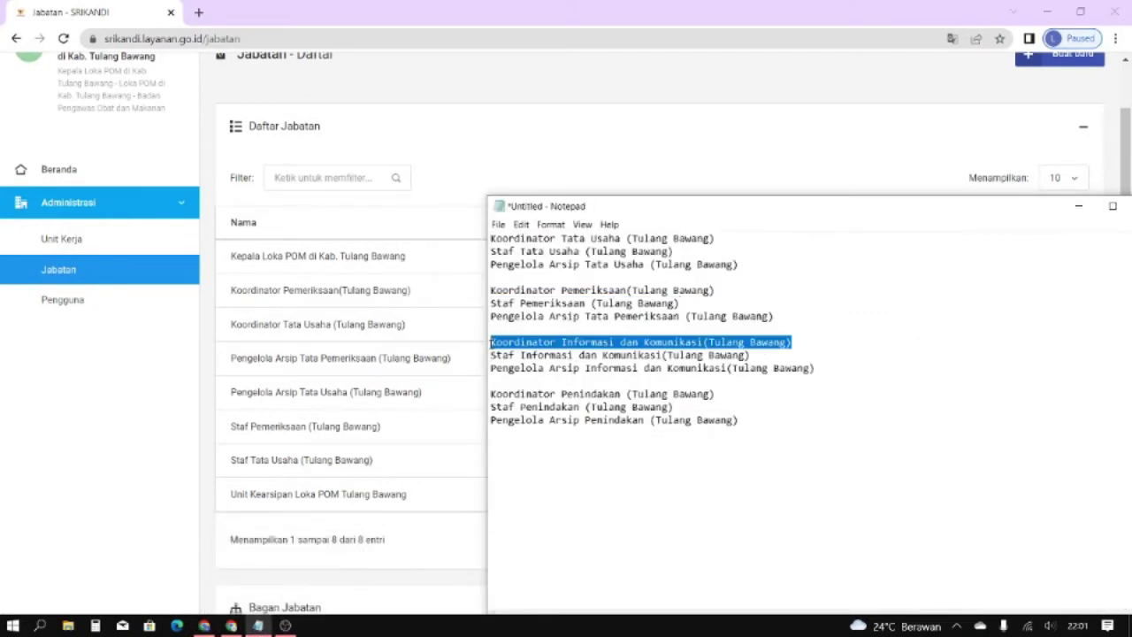
click(406, 206)
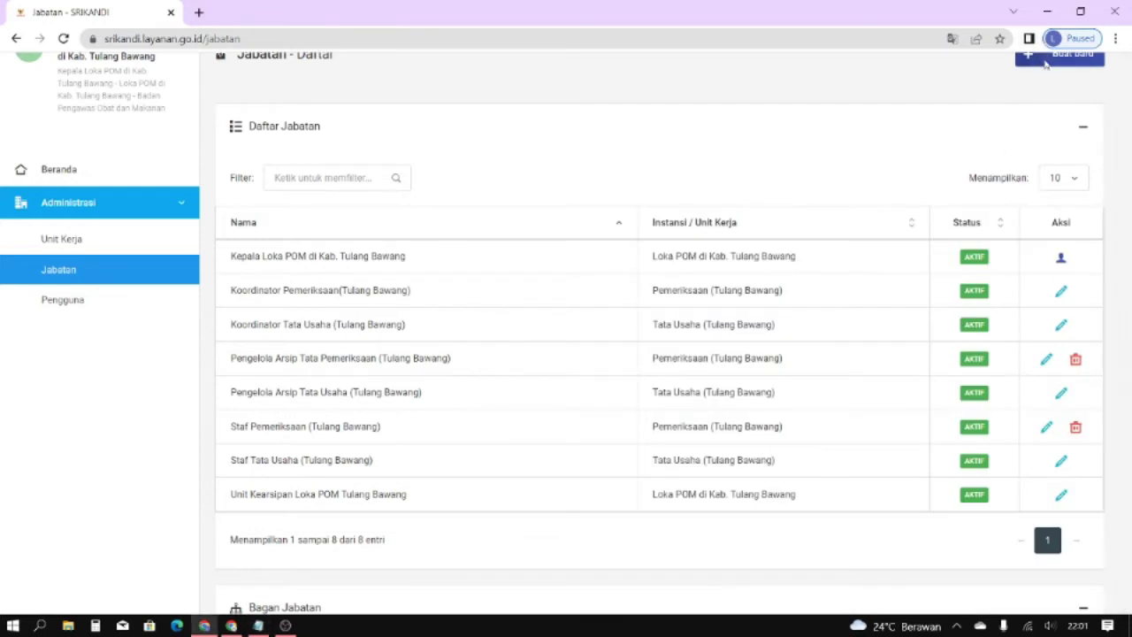
Create the position "Koordinator Informasi dan Komunikasi(Tulang Bawang)" in the Informasi dan Komunikasi (Tulang Bawang) unit, without a parent position, and save it.
click(1046, 60)
click(474, 158)
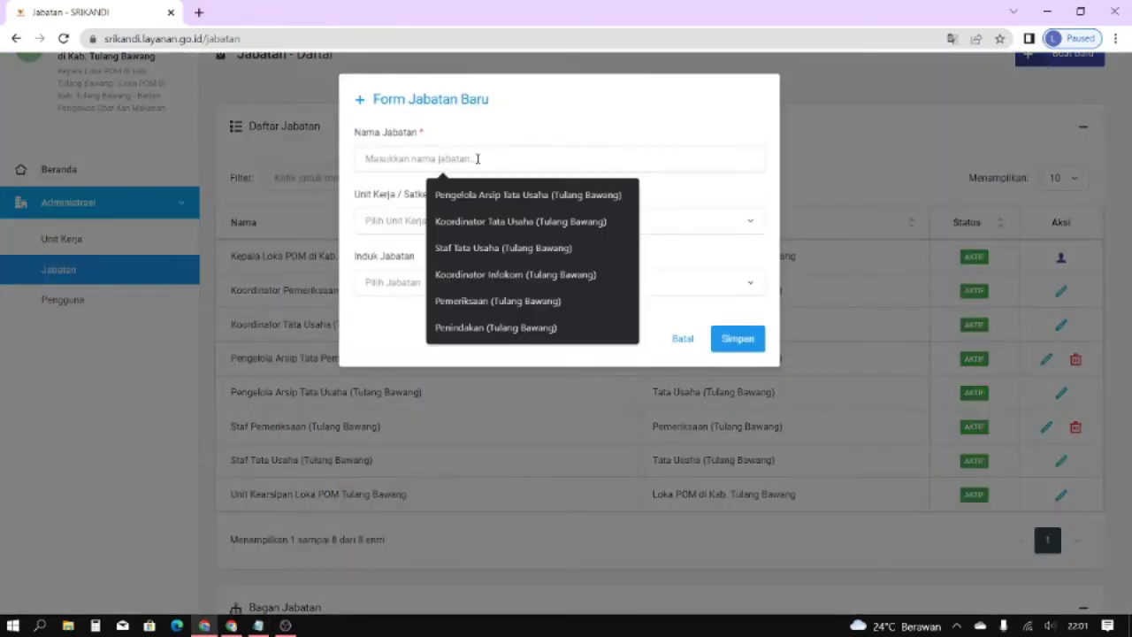
key(ctrl+v)
click(434, 221)
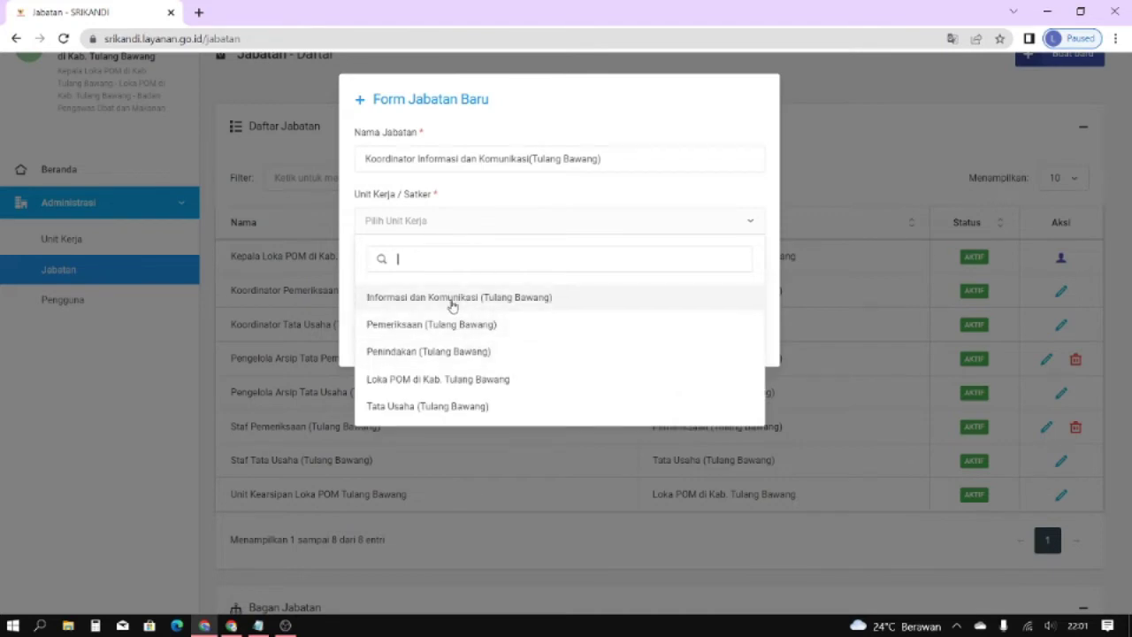
click(454, 302)
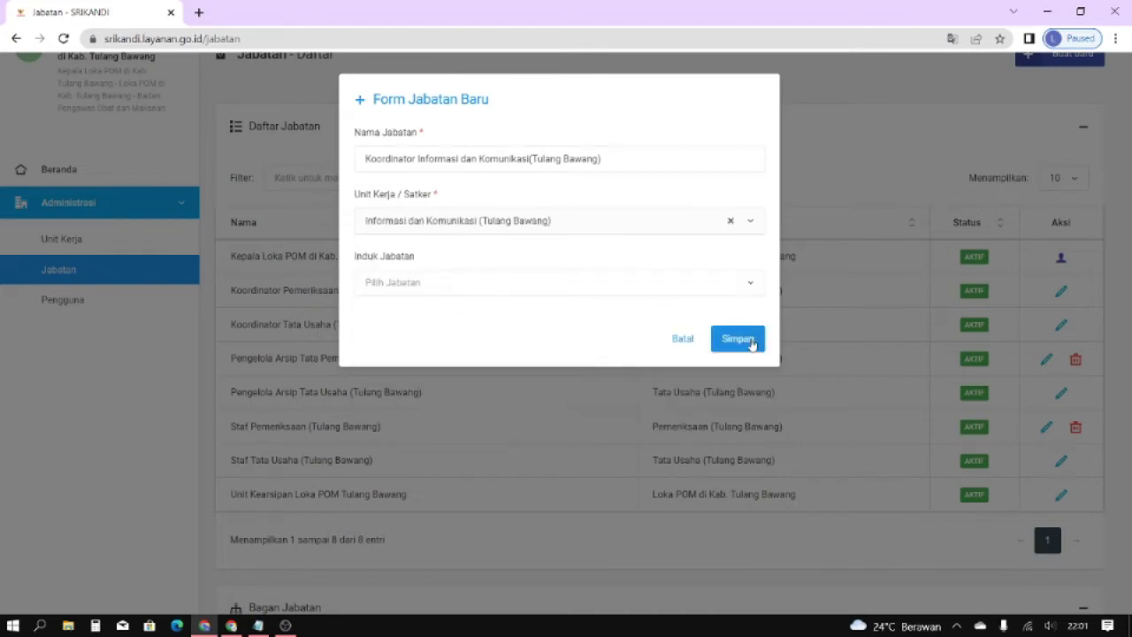
click(750, 344)
Copy the line "Staf Informasi dan Komunikasi(Tulang Bawang)" from Notepad and return to the browser.
click(259, 625)
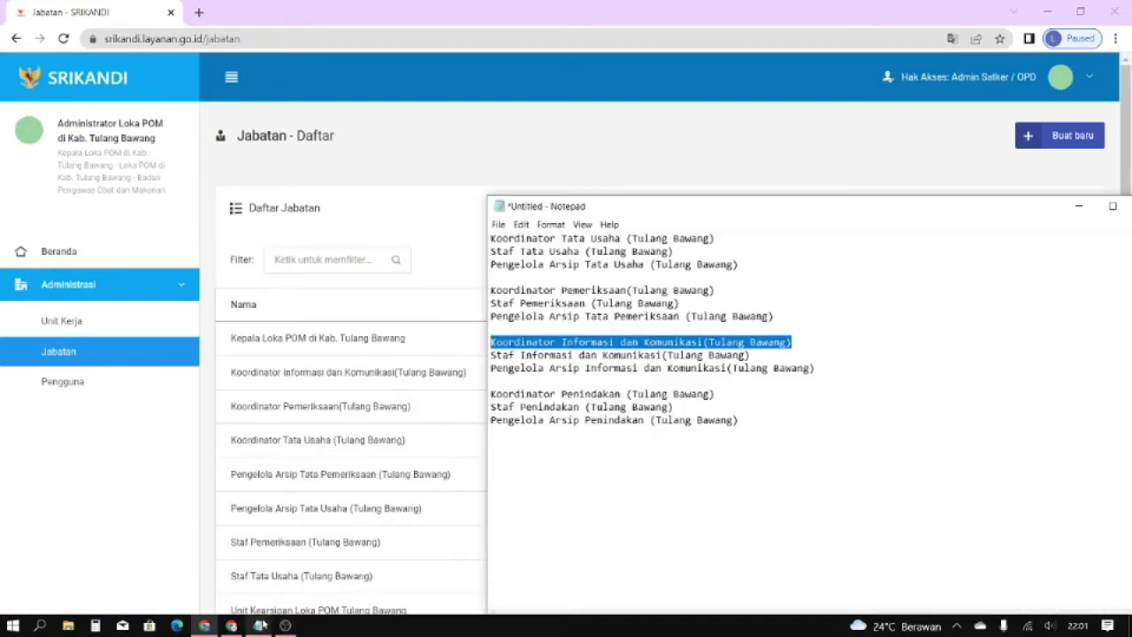
drag(761, 358, 496, 355)
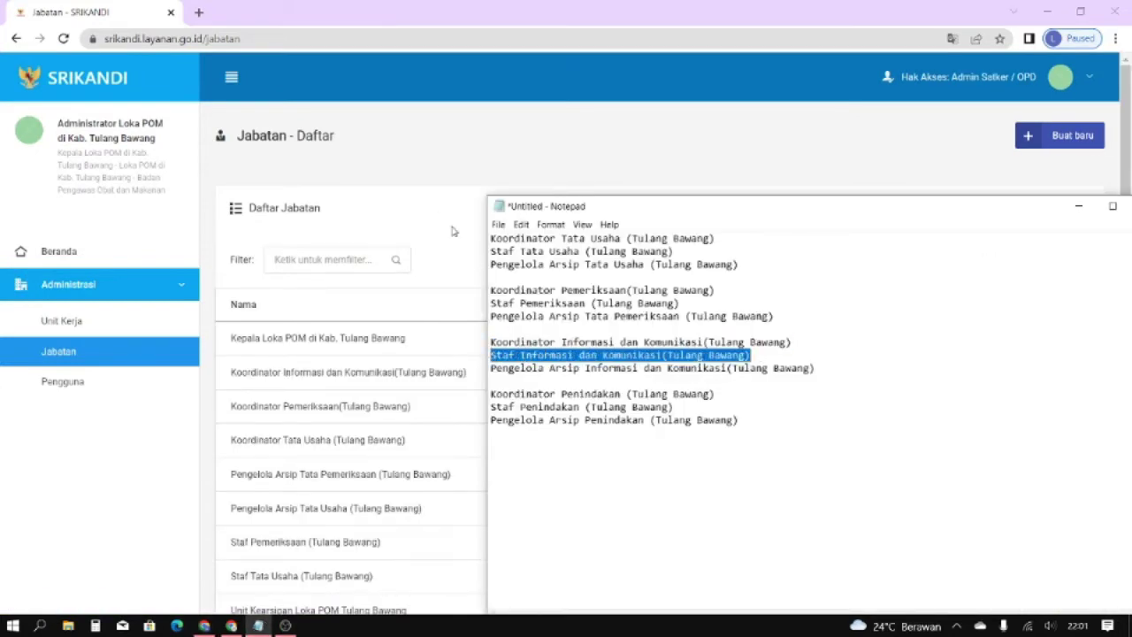
click(452, 170)
Create the position "Staf Informasi dan Komunikasi(Tulang Bawang)" in the Informasi dan Komunikasi (Tulang Bawang) unit, with that unit's coordinator as parent, and save it.
click(1098, 139)
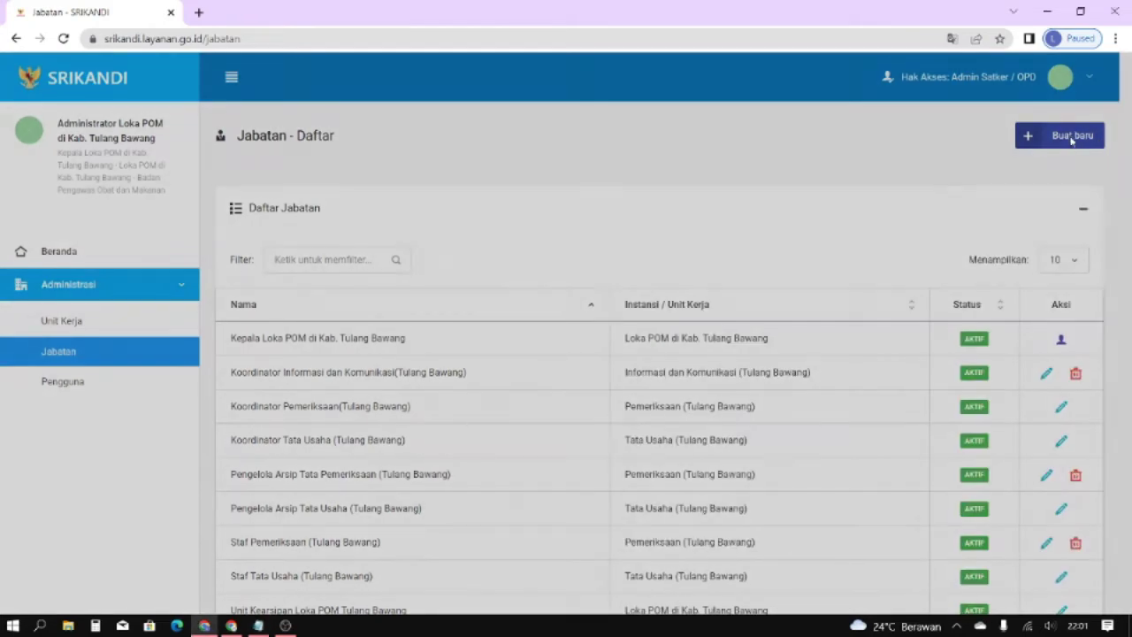
click(495, 158)
text(Staf Informasi dan Komunikasi(Tulang Bawang))
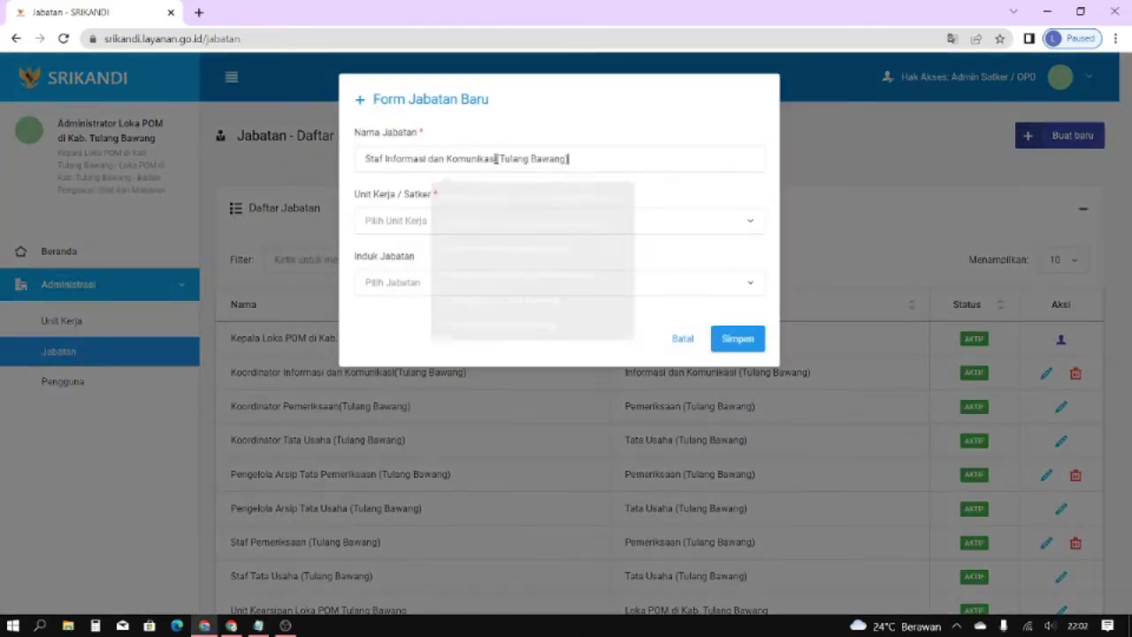
click(413, 228)
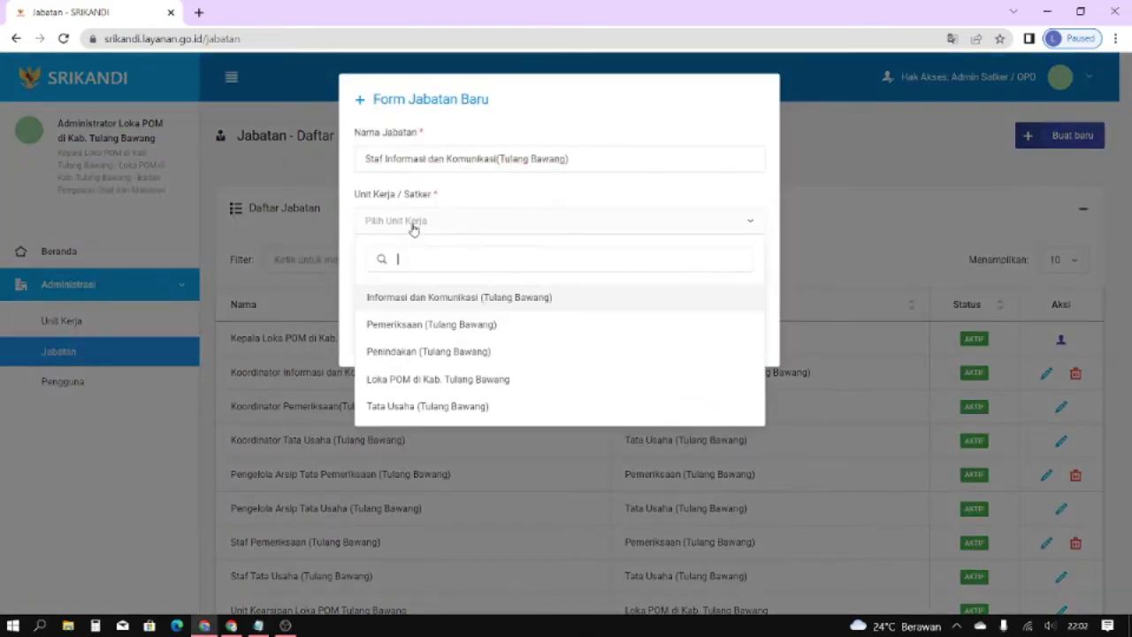
click(460, 297)
click(422, 285)
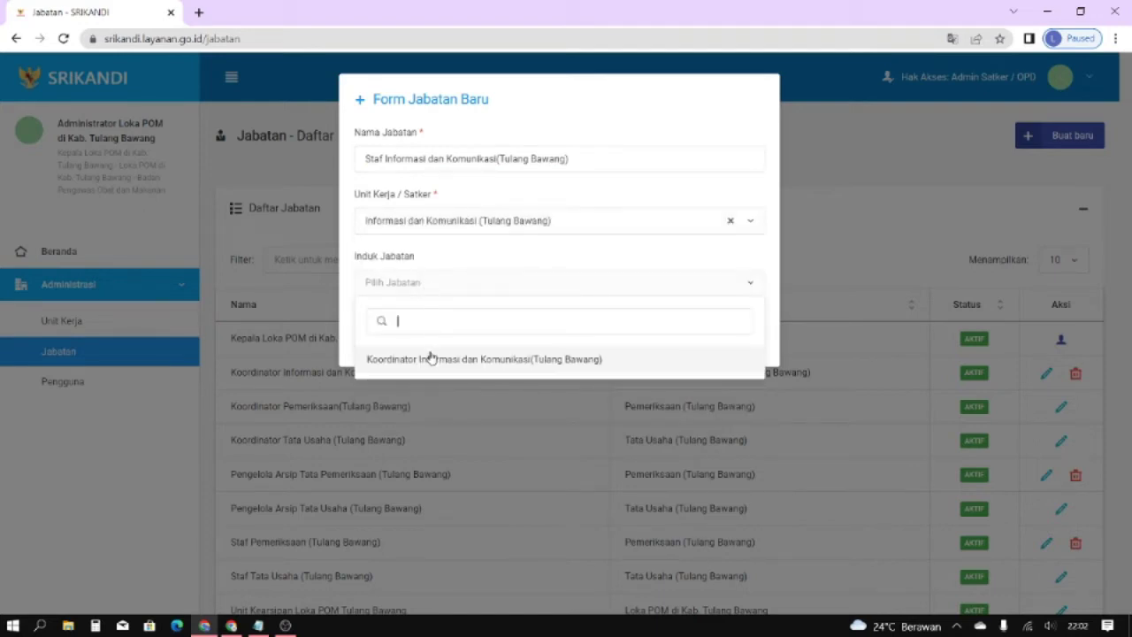
click(431, 357)
click(747, 337)
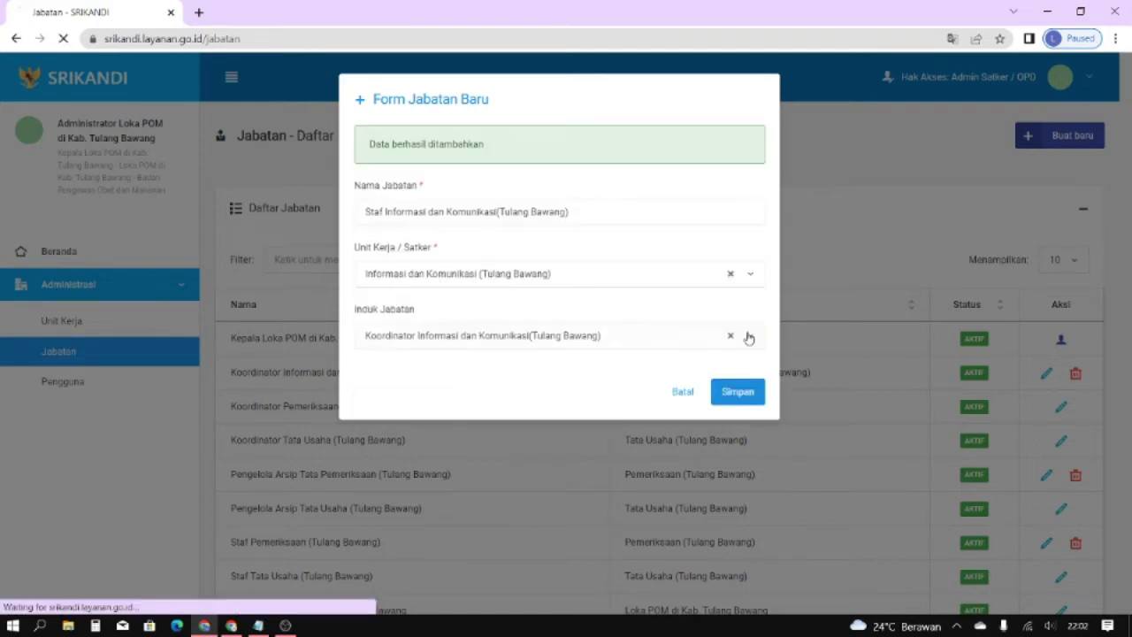
Copy the line "Pengelola Arsip Informasi dan Komunikasi(Tulang Bawang)" from the Notepad list and return to the Jabatan page in the browser.
click(257, 625)
drag(839, 370, 489, 368)
key(ctrl+c)
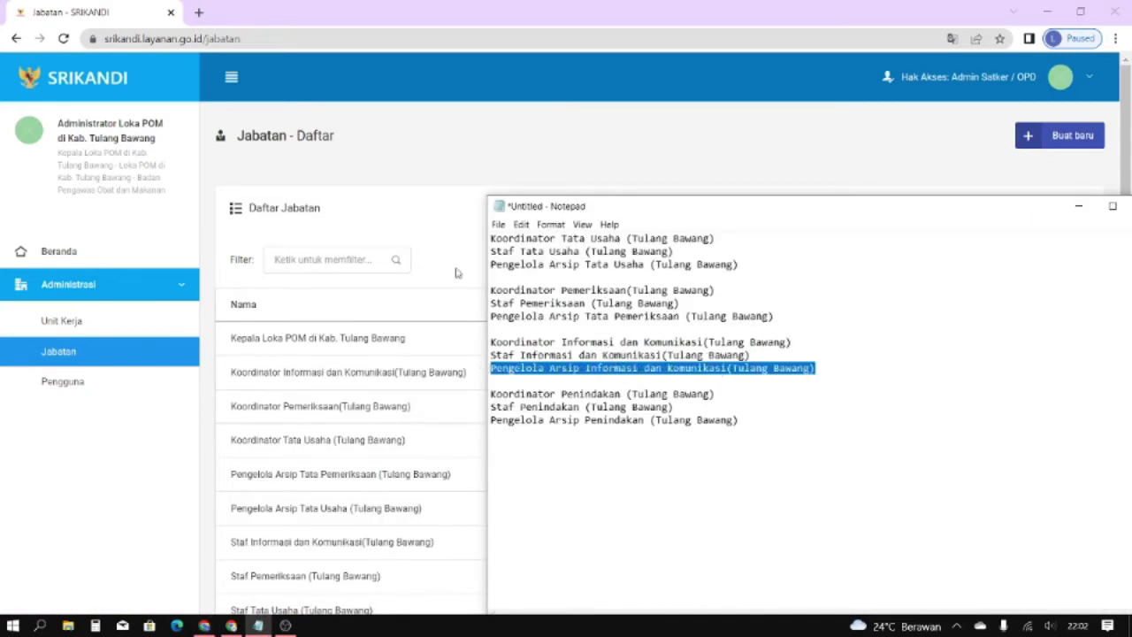
click(442, 163)
Create the position "Pengelola Arsip Informasi dan Komunikasi(Tulang Bawang)" in the Informasi dan Komunikasi (Tulang Bawang) unit, without a parent position, and save it.
click(1059, 136)
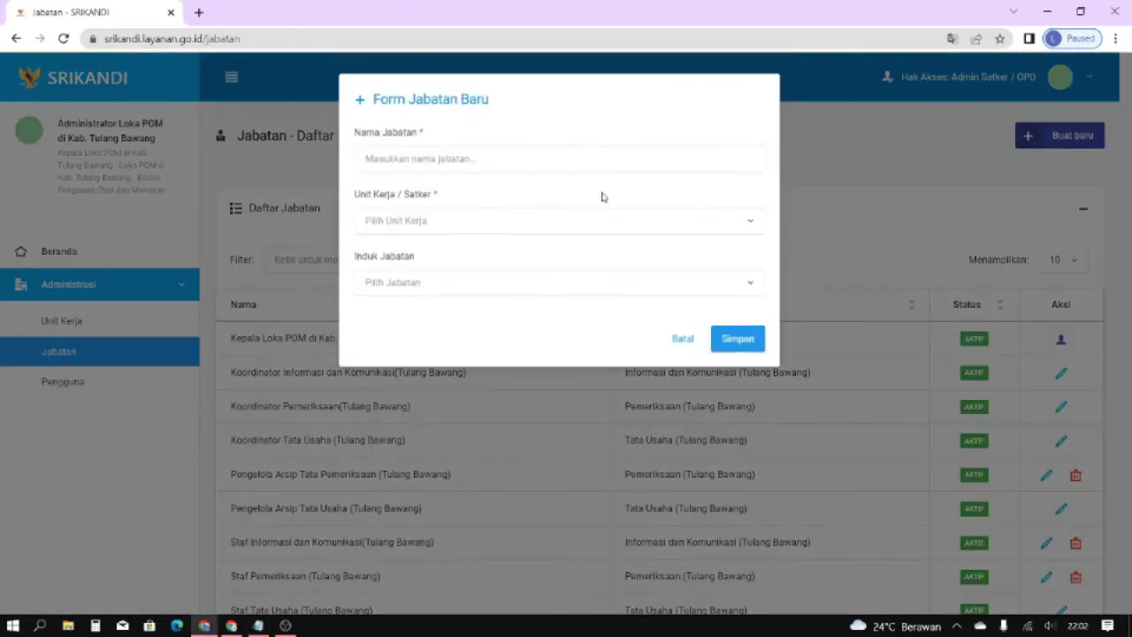
click(473, 158)
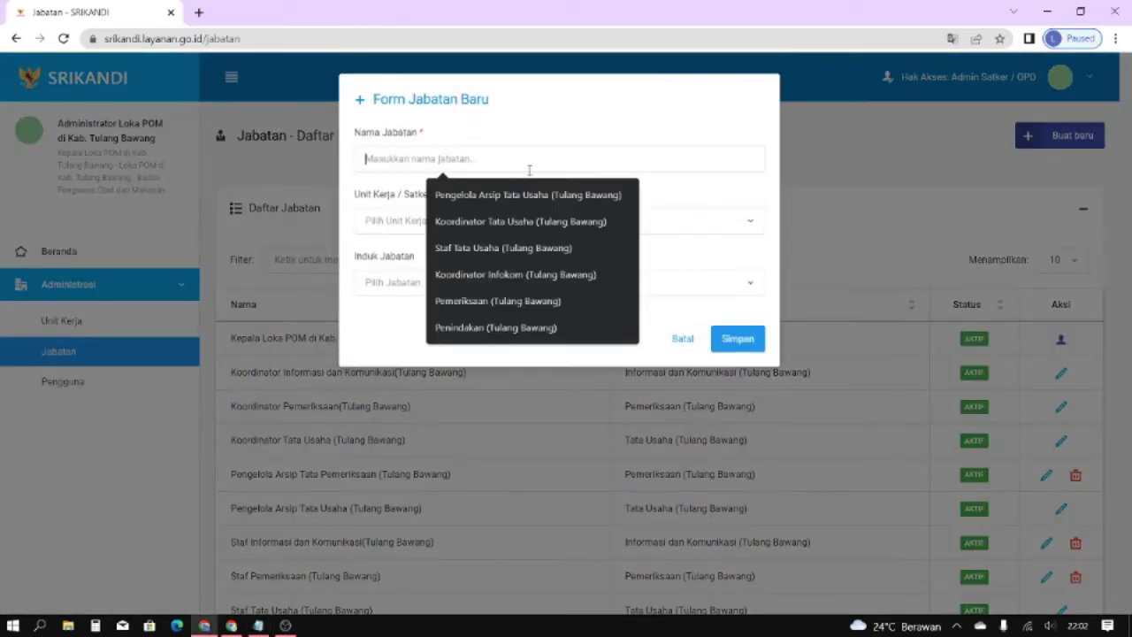
key(ctrl+v)
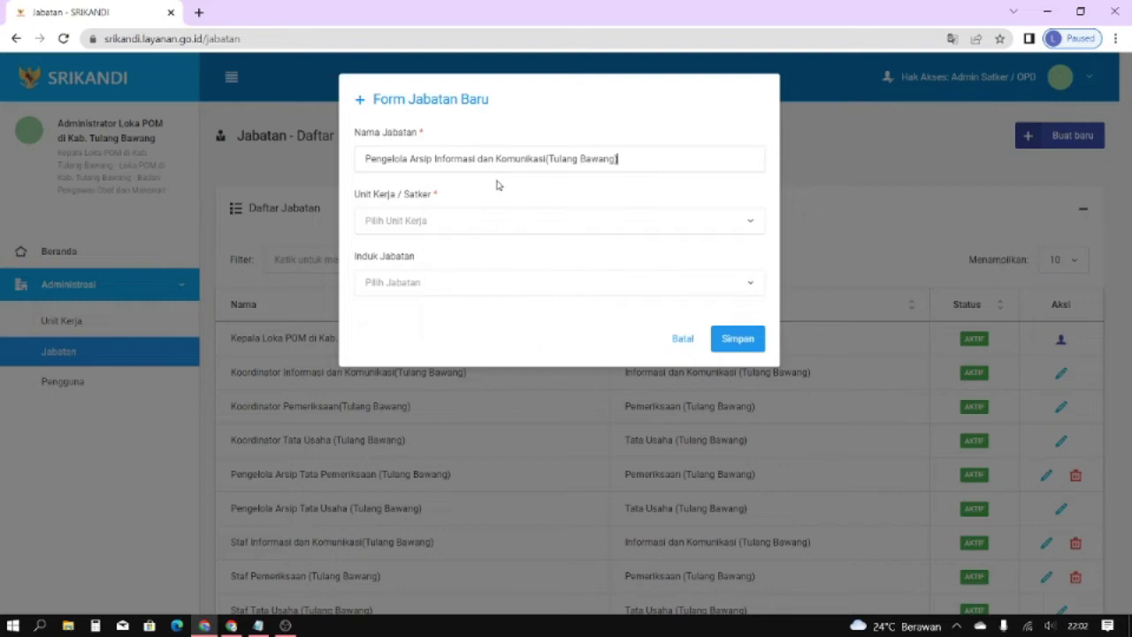
click(445, 221)
click(464, 302)
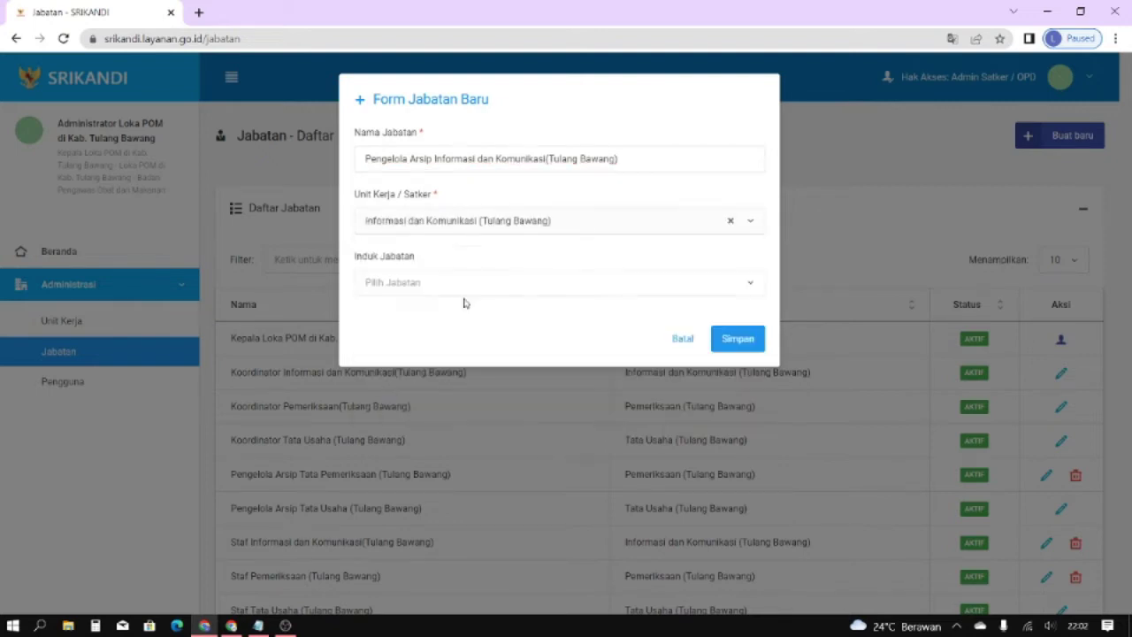
click(736, 339)
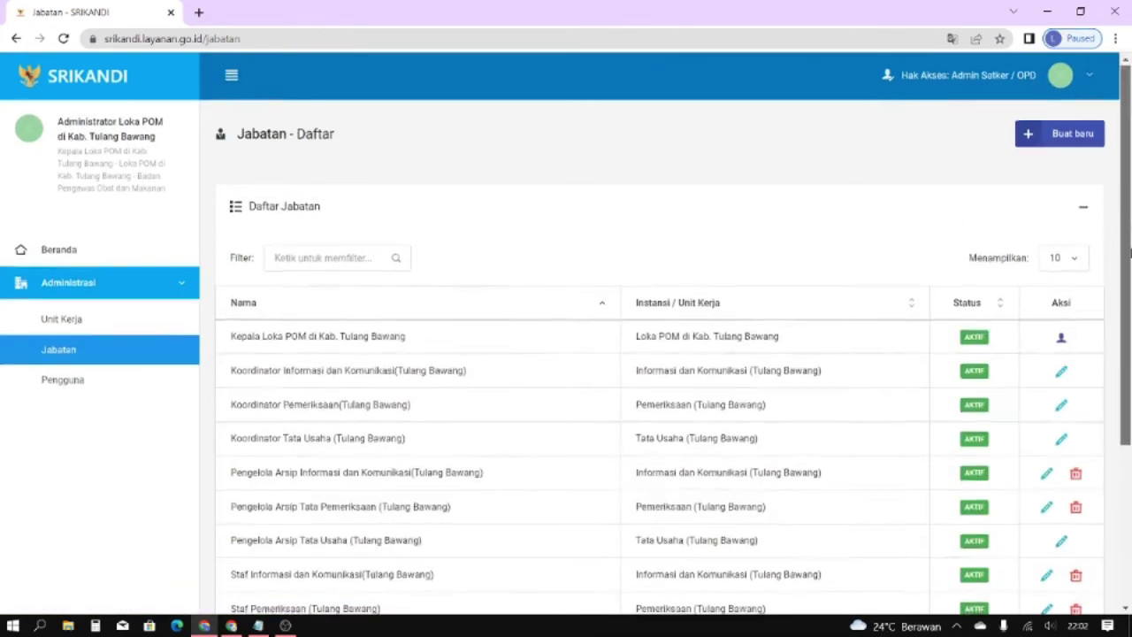
Expand Loka POM, Informasi dan Komunikasi and its coordinator in the position chart, and highlight the positions under that unit.
scroll(1129, 253, down, 3)
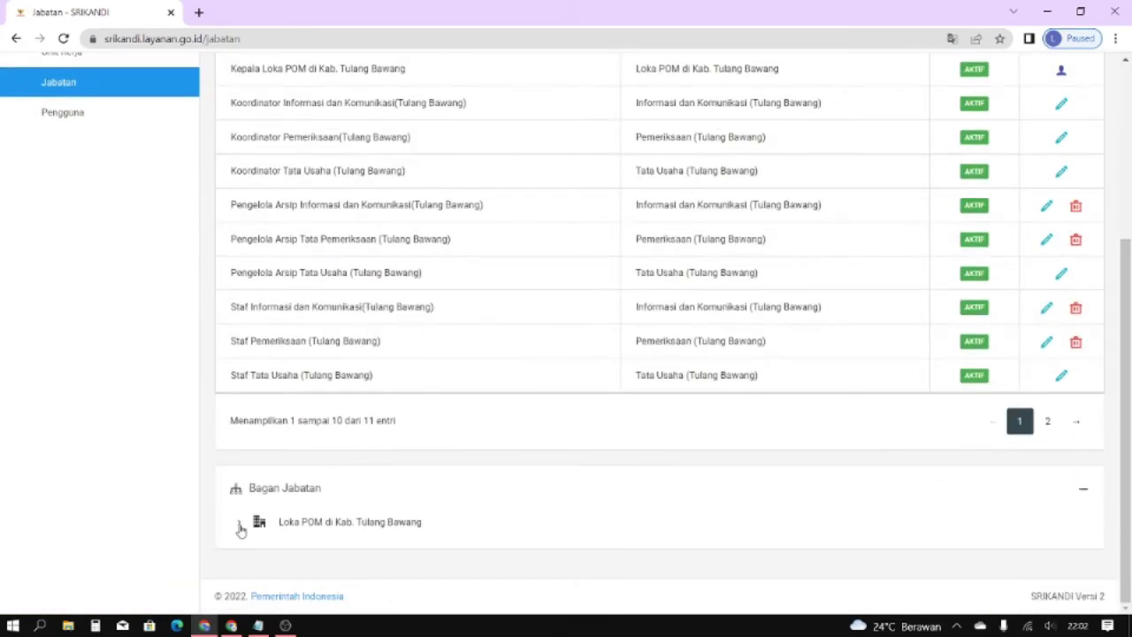
click(238, 522)
scroll(511, 457, down, 2)
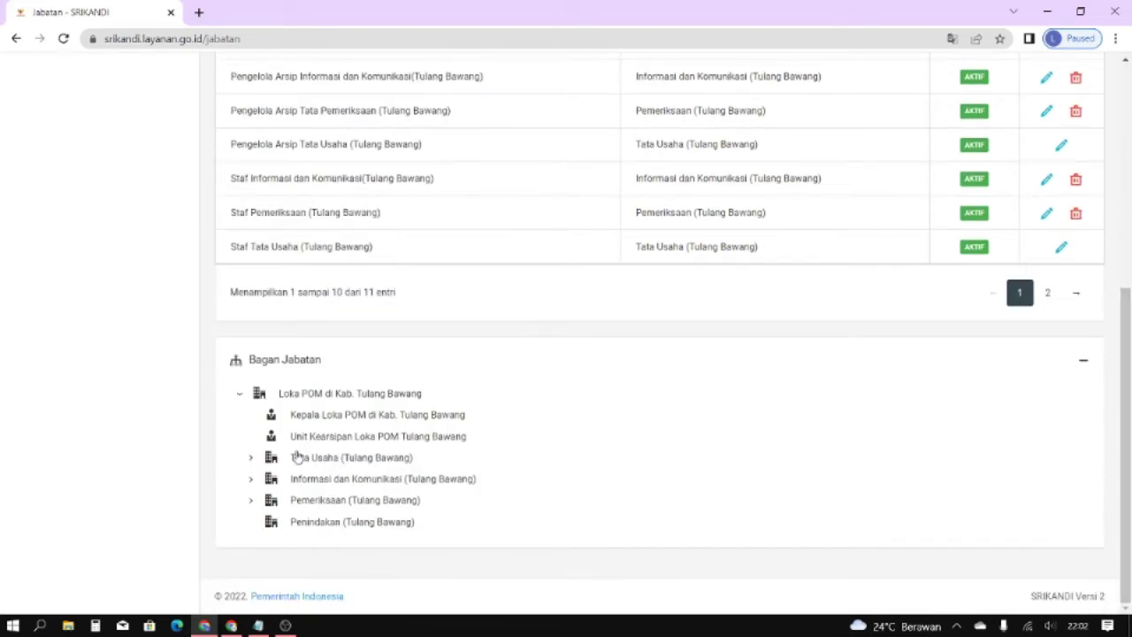
click(250, 459)
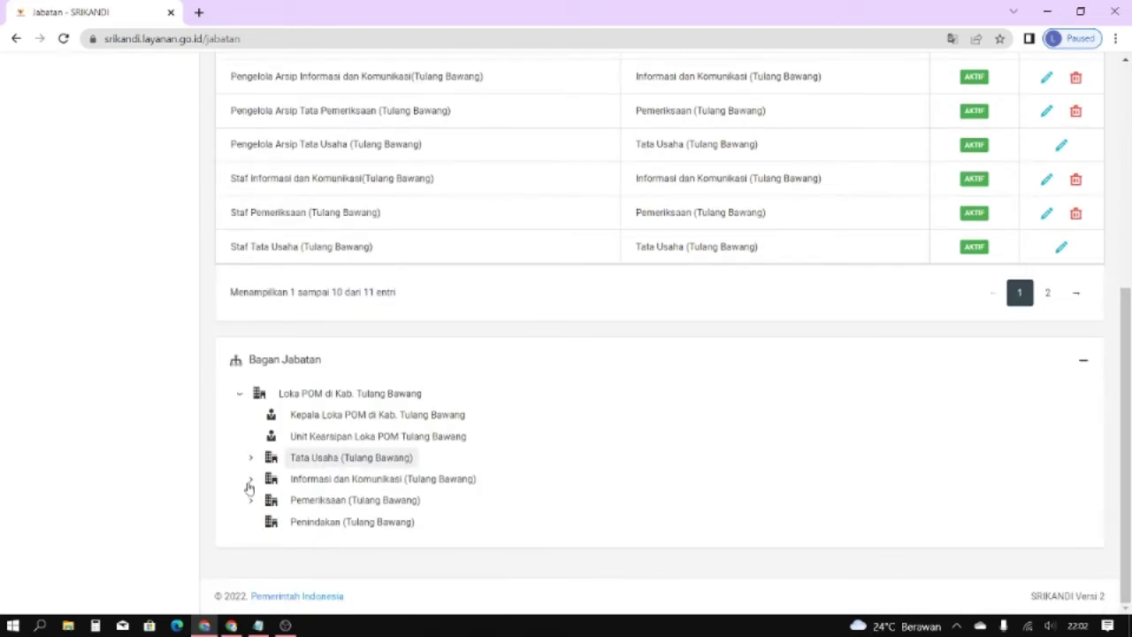
click(250, 480)
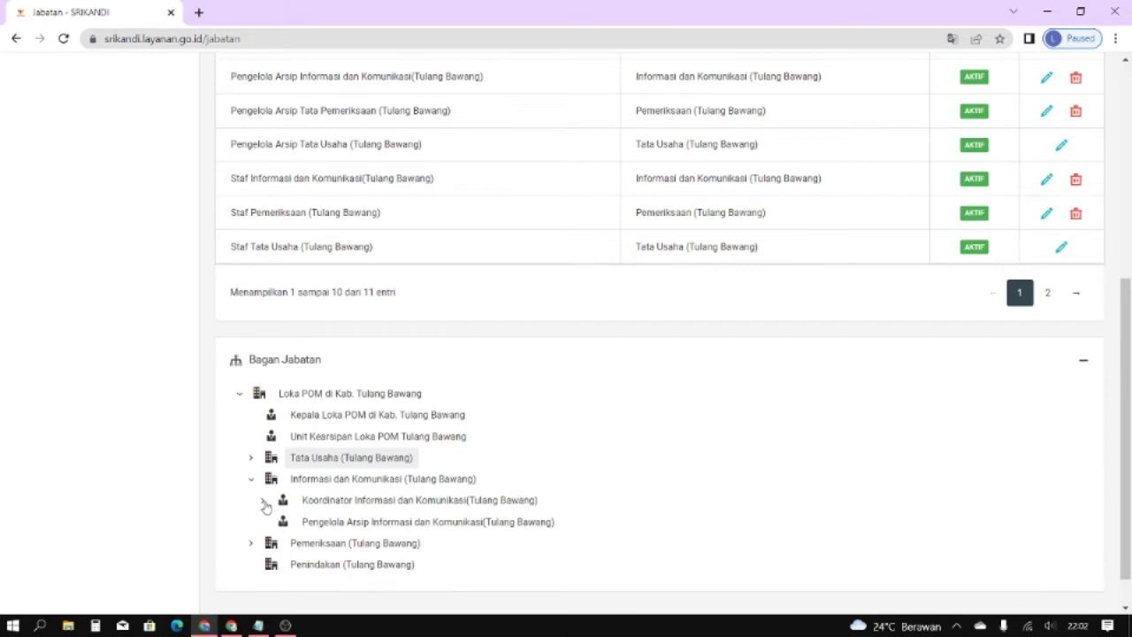
click(263, 502)
drag(580, 558, 300, 502)
click(611, 477)
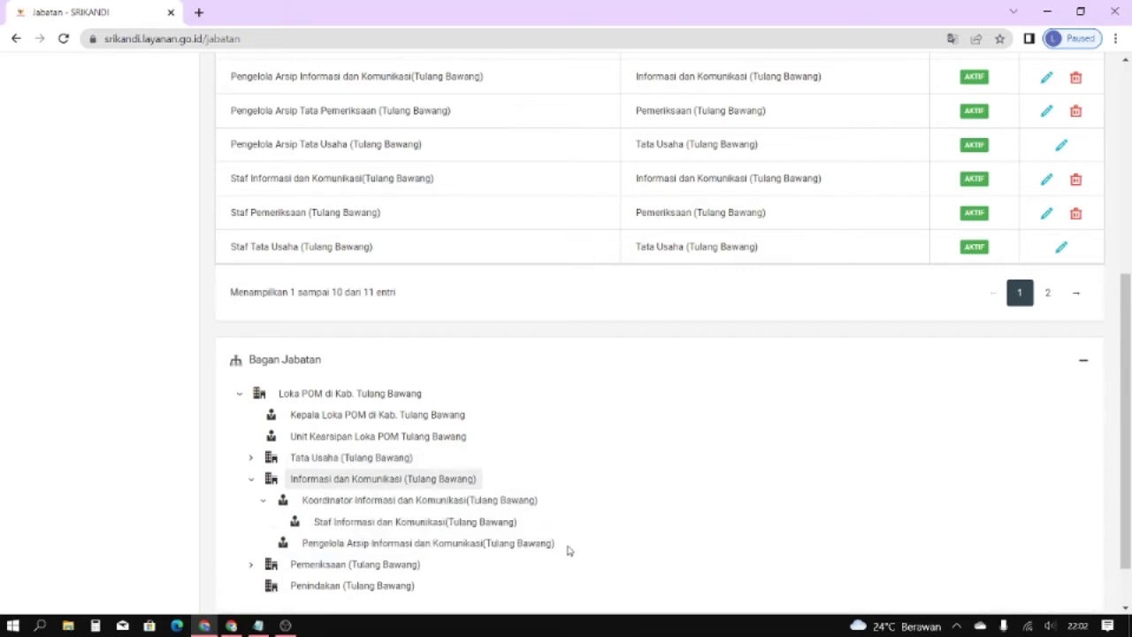
drag(569, 549, 304, 502)
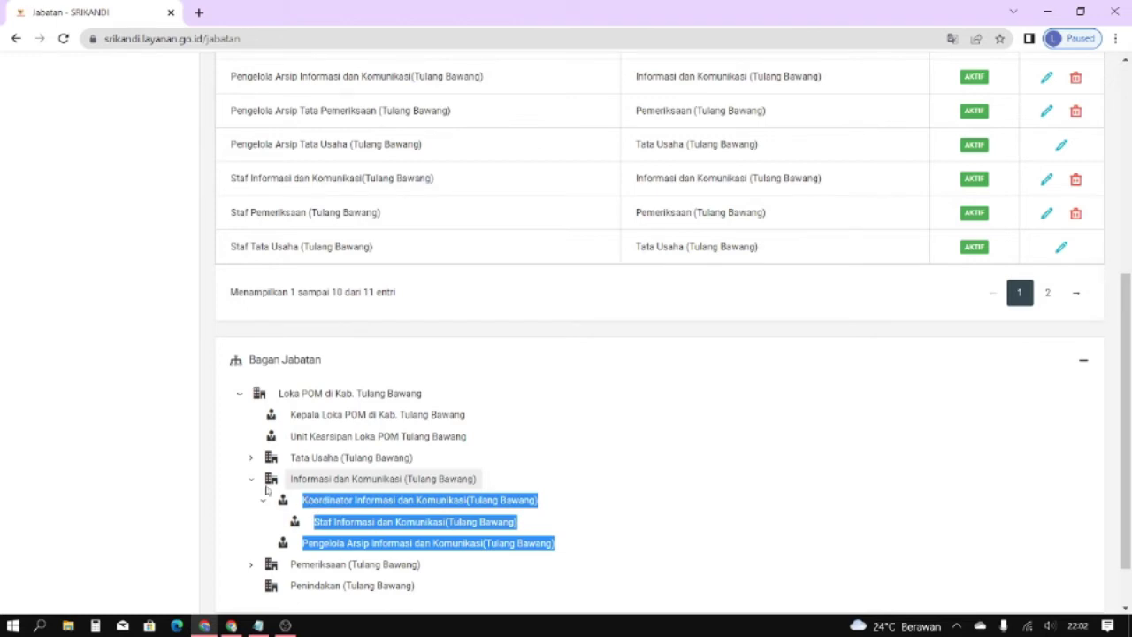
Collapse the Informasi dan Komunikasi unit in the position chart and select the Penindakan (Tulang Bawang) unit.
click(249, 482)
click(253, 482)
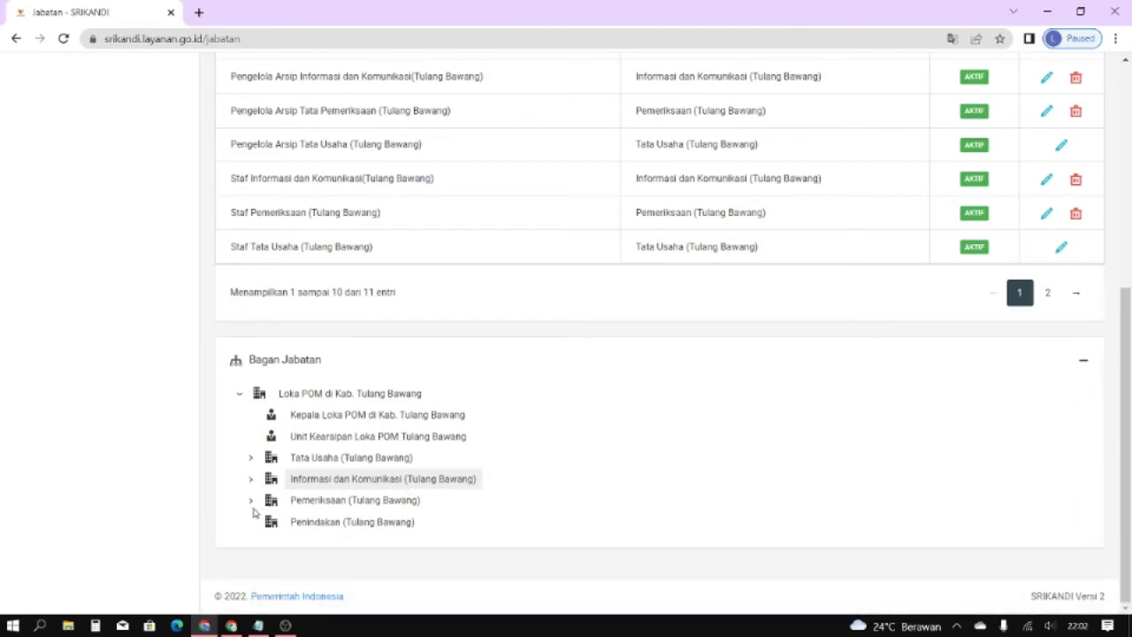
click(324, 524)
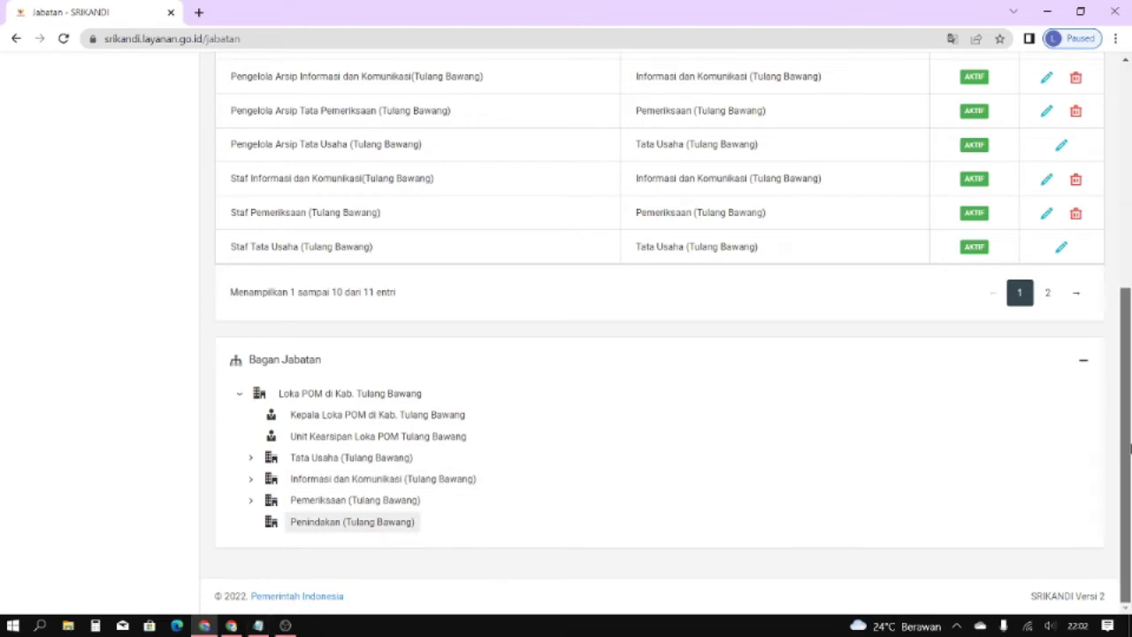
Open a blank new position form and copy the line "Koordinator Penindakan (Tulang Bawang)" from the Notepad list.
scroll(1091, 396, up, 5)
click(1079, 104)
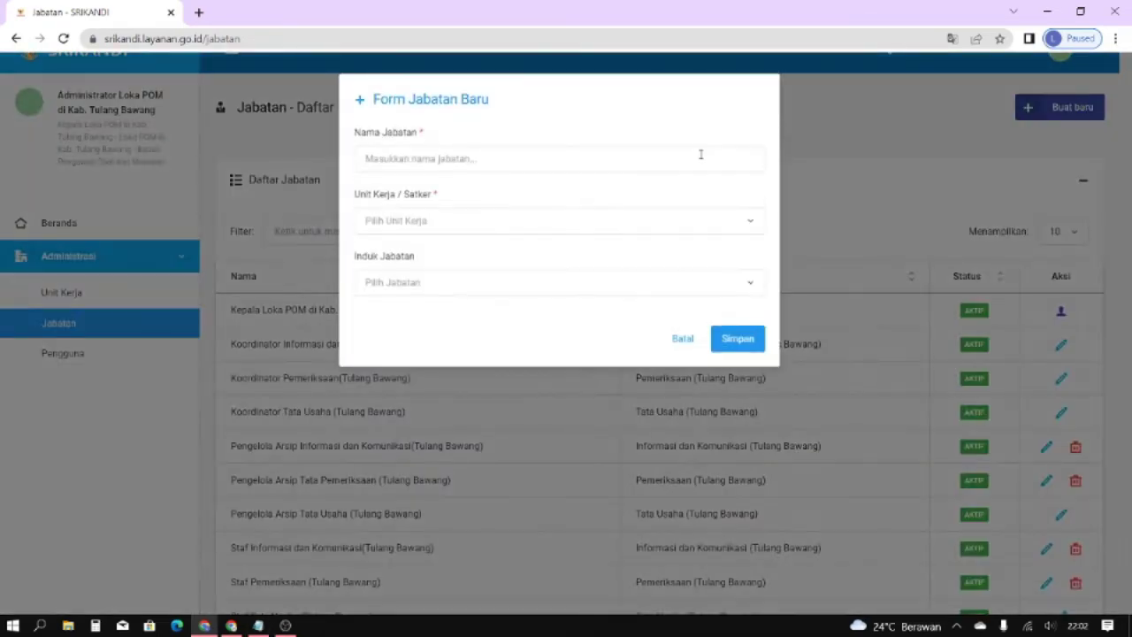
click(284, 625)
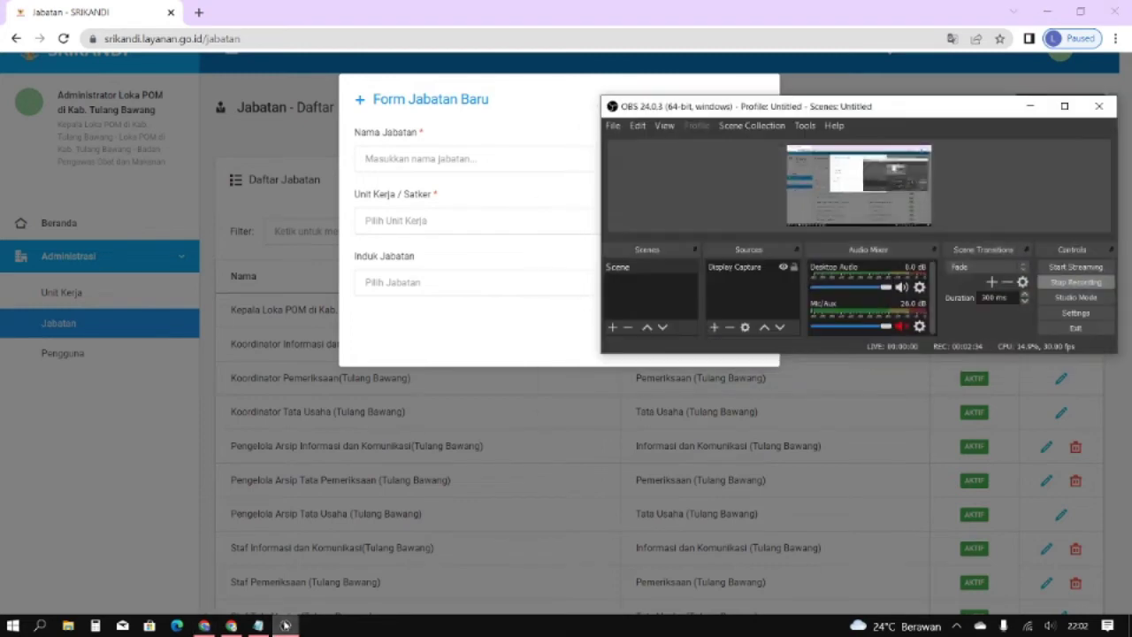
click(284, 625)
click(258, 625)
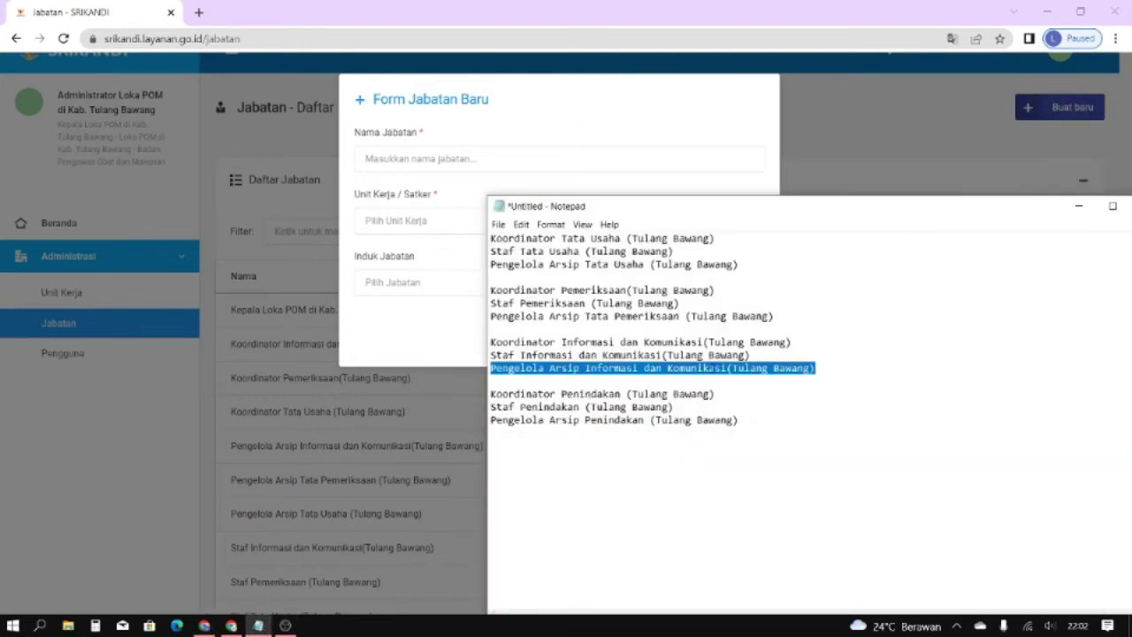
click(703, 394)
drag(731, 394, 476, 395)
key(ctrl+c)
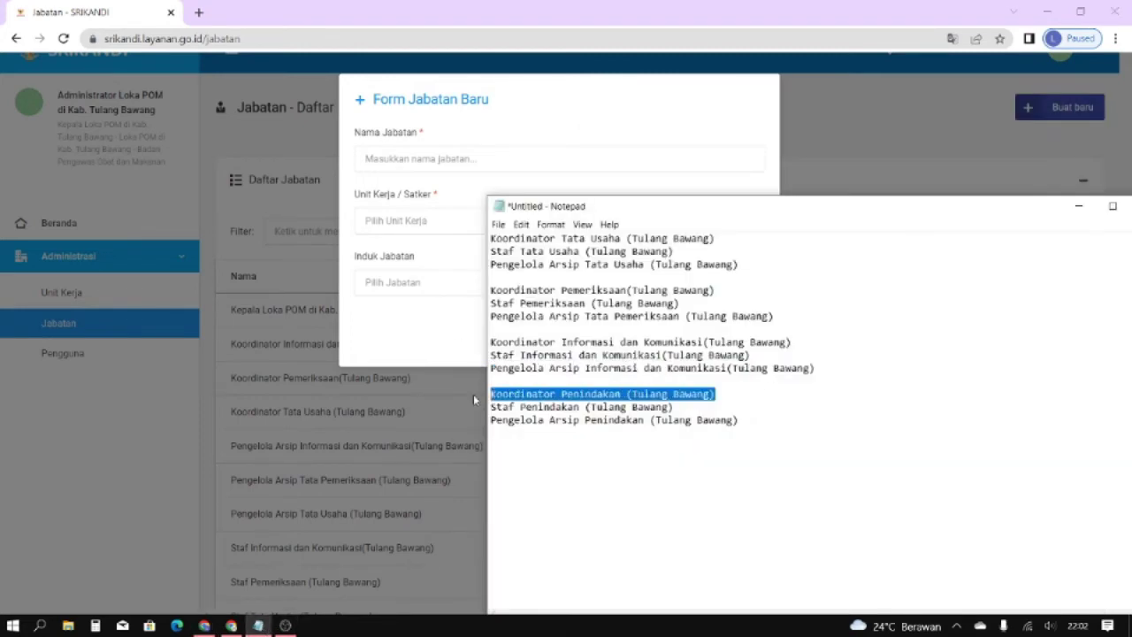
Fill in the form as "Koordinator Penindakan (Tulang Bawang)" in the Penindakan (Tulang Bawang) unit, without a parent position, and save it.
click(393, 158)
key(ctrl+v)
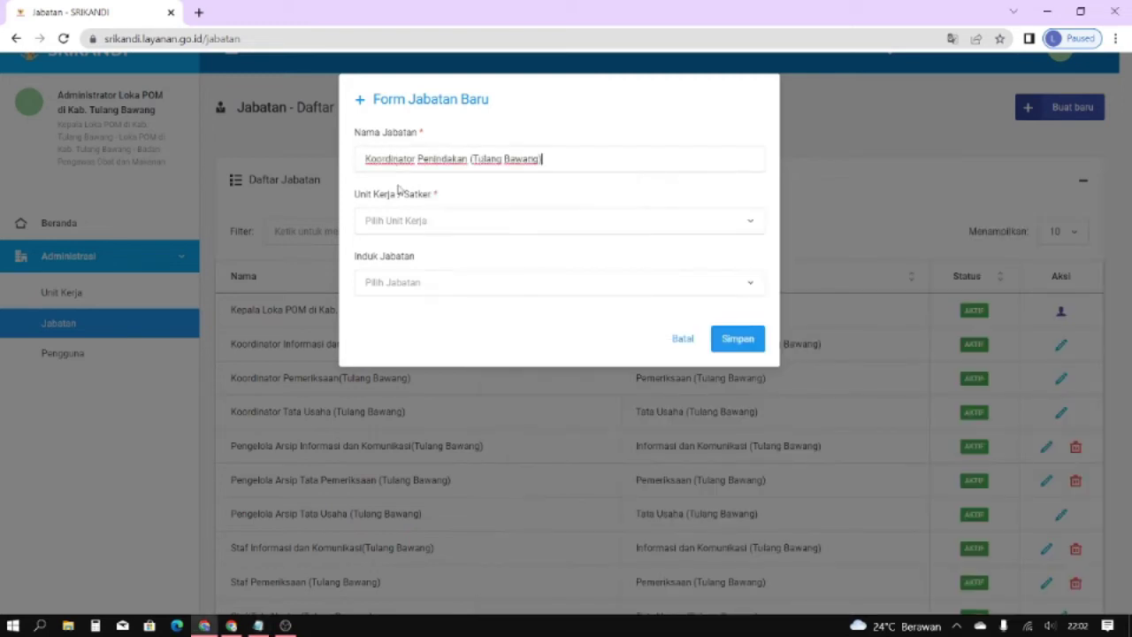
click(399, 223)
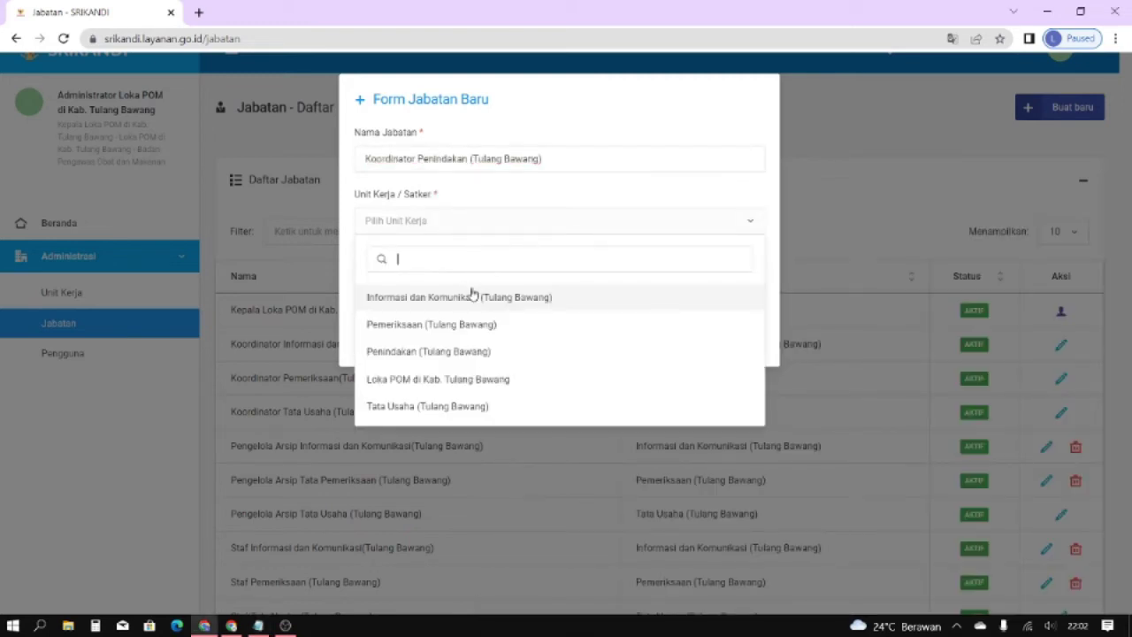
click(455, 351)
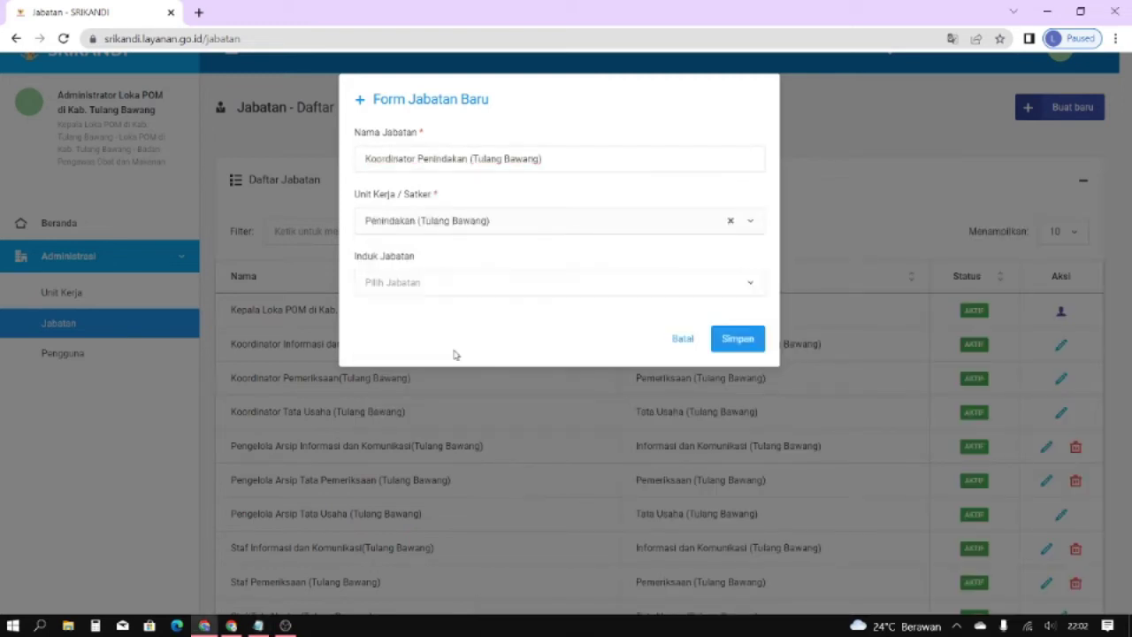
click(409, 284)
click(415, 285)
click(741, 341)
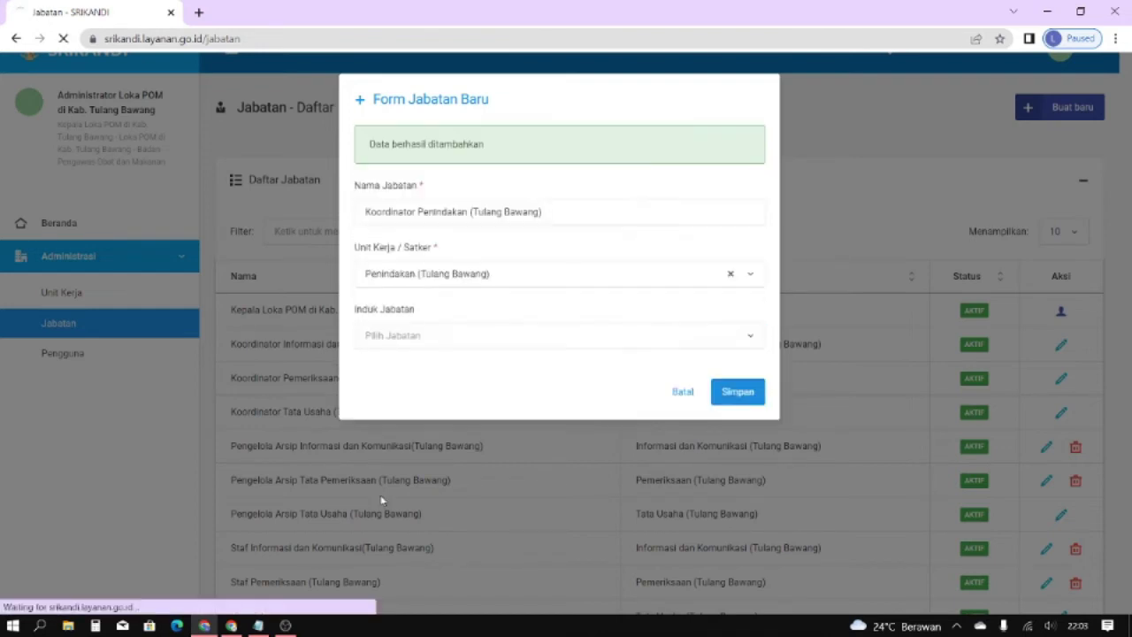
Copy the line "Staf Penindakan (Tulang Bawang)" from the Notepad list and return to the Jabatan page in the browser.
click(257, 625)
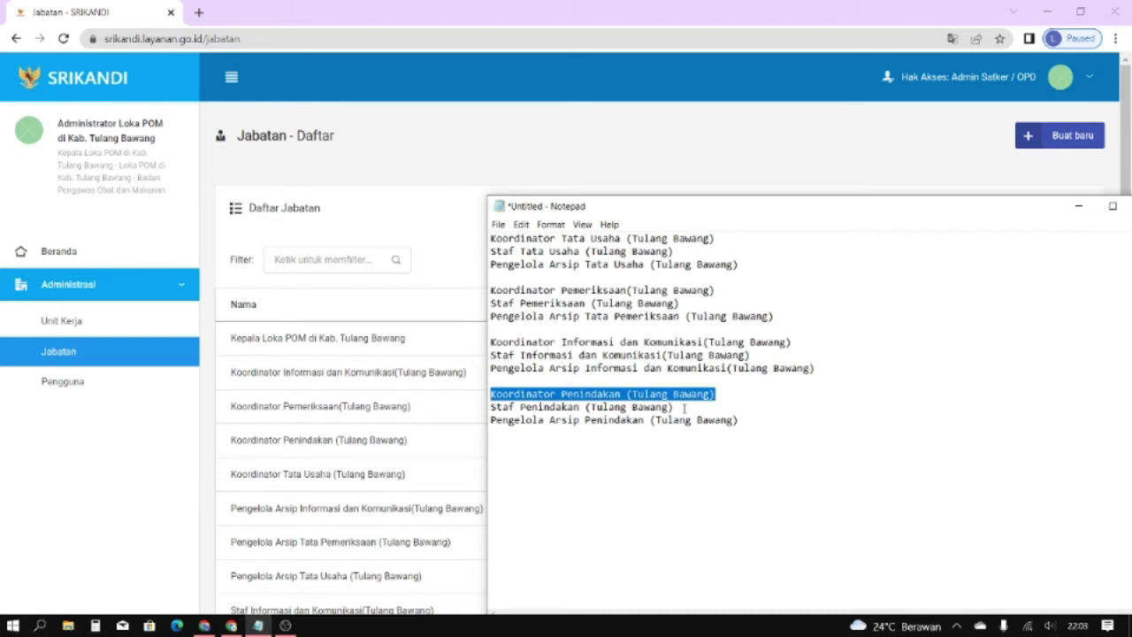
drag(684, 408, 482, 412)
key(ctrl+c)
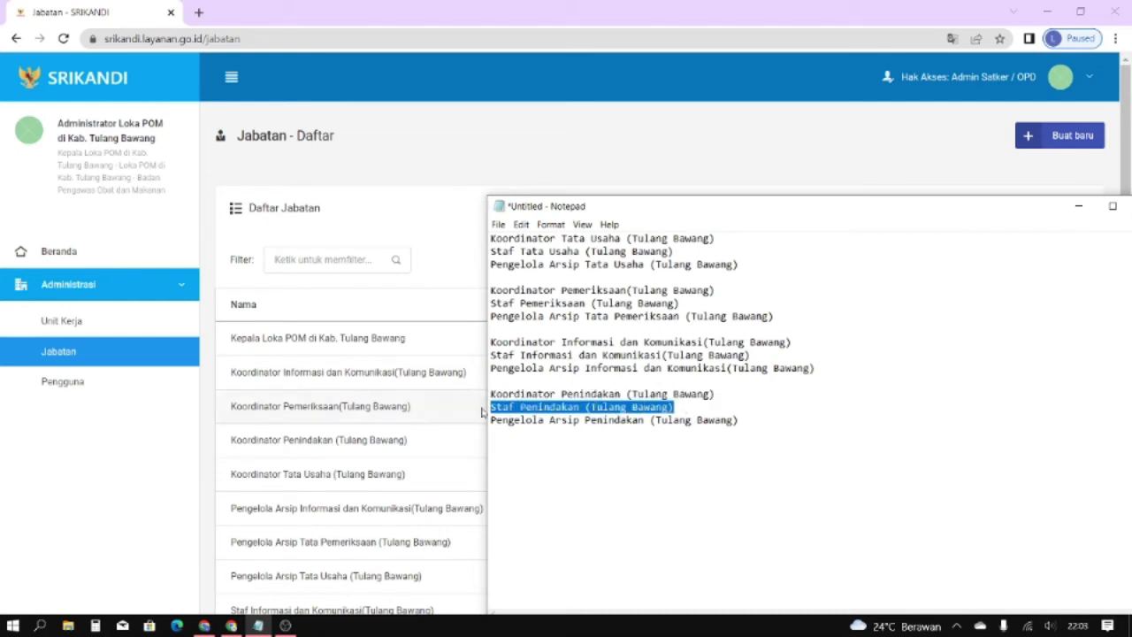
click(500, 152)
Create the position "Staf Penindakan (Tulang Bawang)" in the Penindakan (Tulang Bawang) unit, with "Koordinator Penindakan (Tulang Bawang)" as parent, and save it.
click(1040, 141)
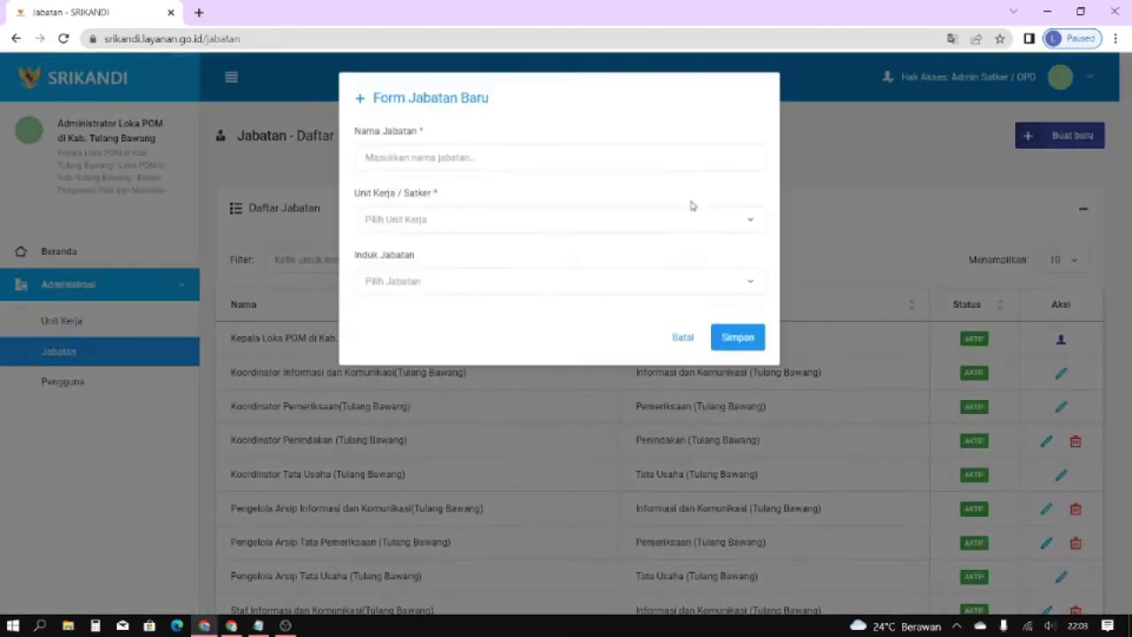
click(515, 161)
key(ctrl+v)
click(439, 228)
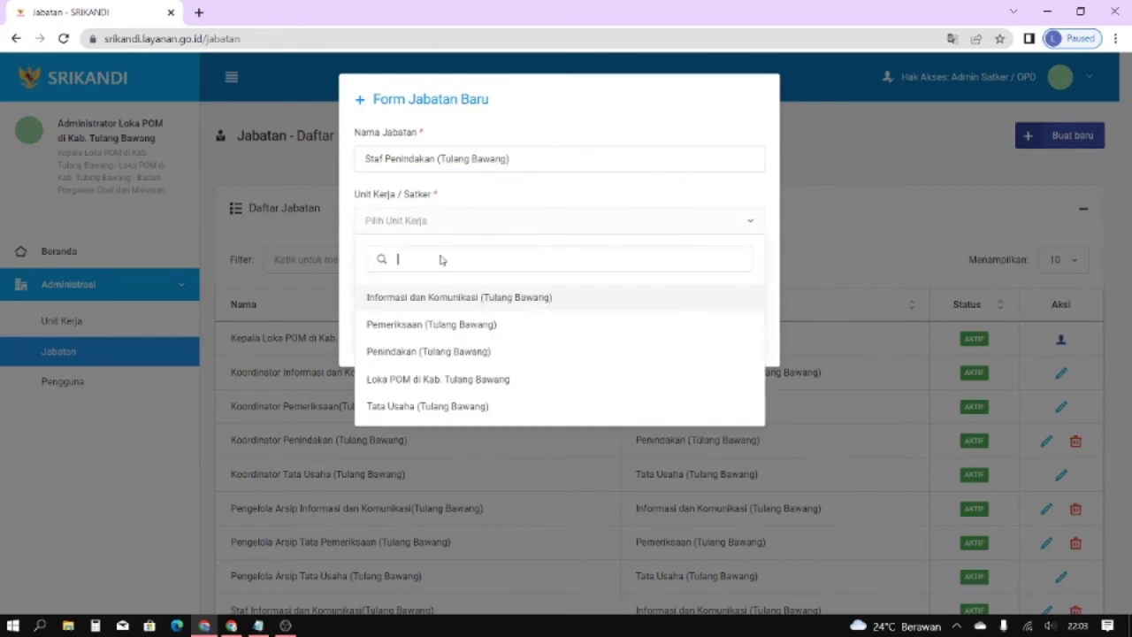
click(426, 351)
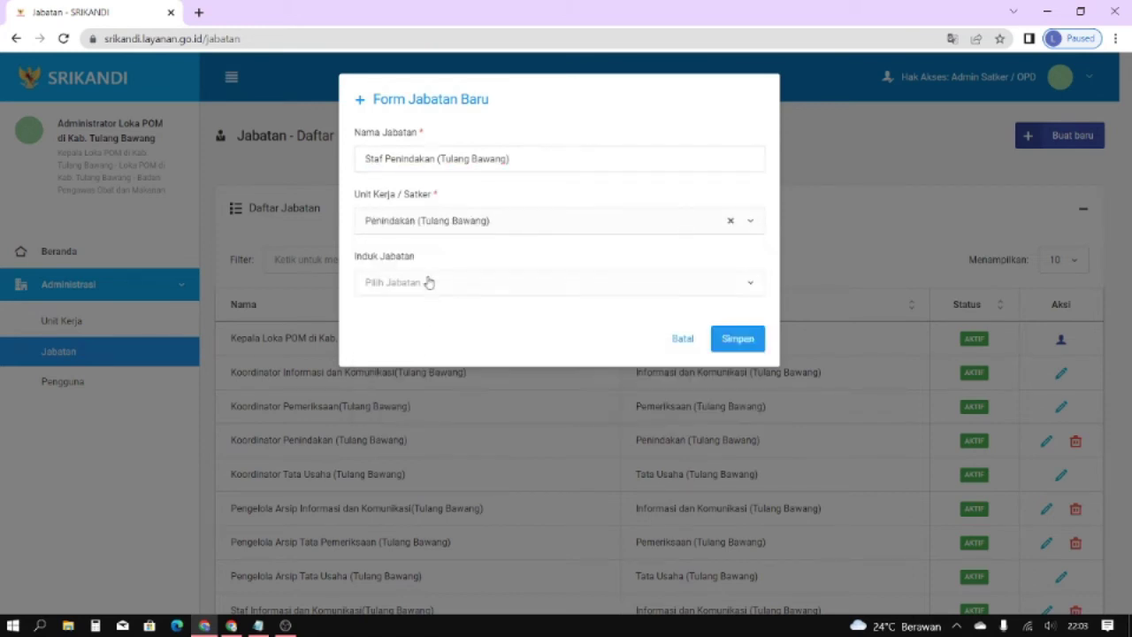
click(409, 282)
click(424, 362)
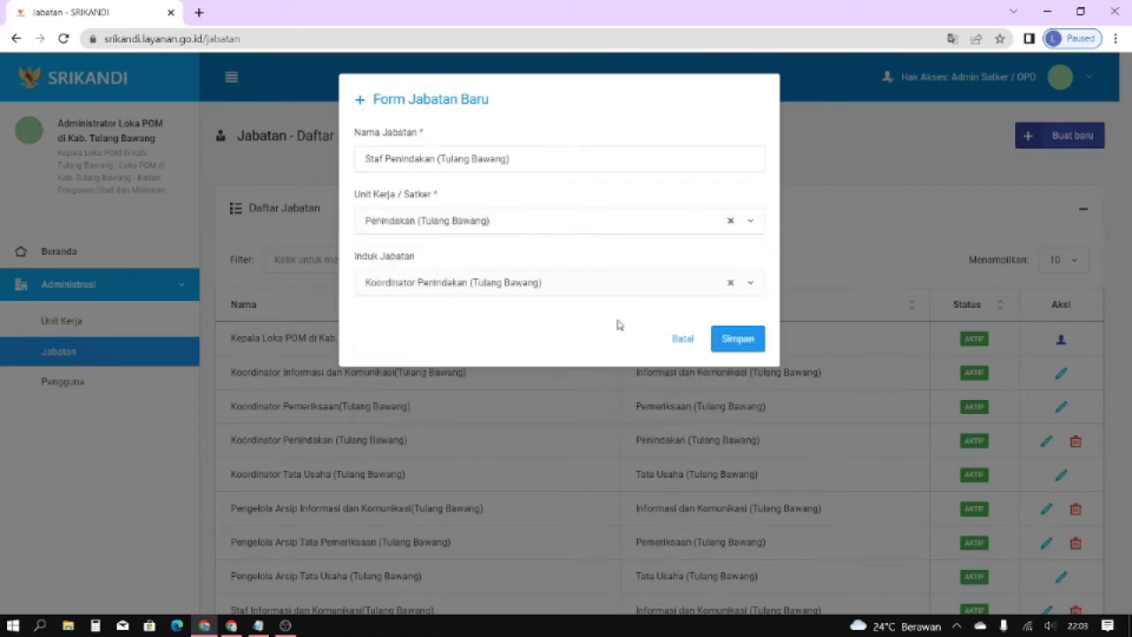
click(739, 340)
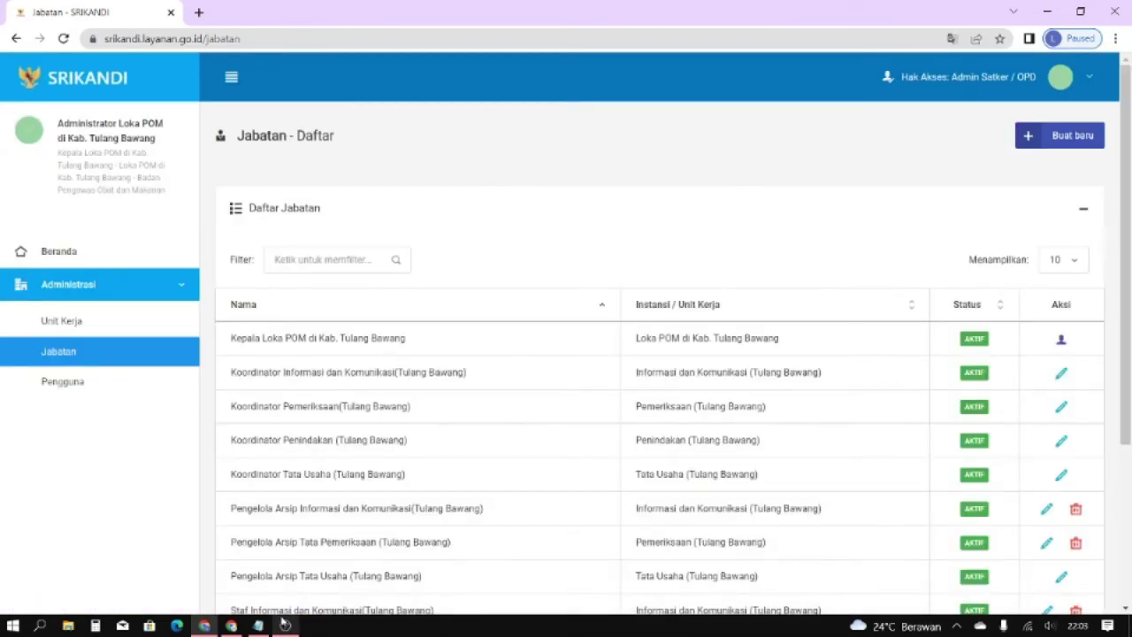
Copy the line "Pengelola Arsip Penindakan (Tulang Bawang)" from the Notepad list and return to the Jabatan page in the browser.
click(283, 624)
click(739, 421)
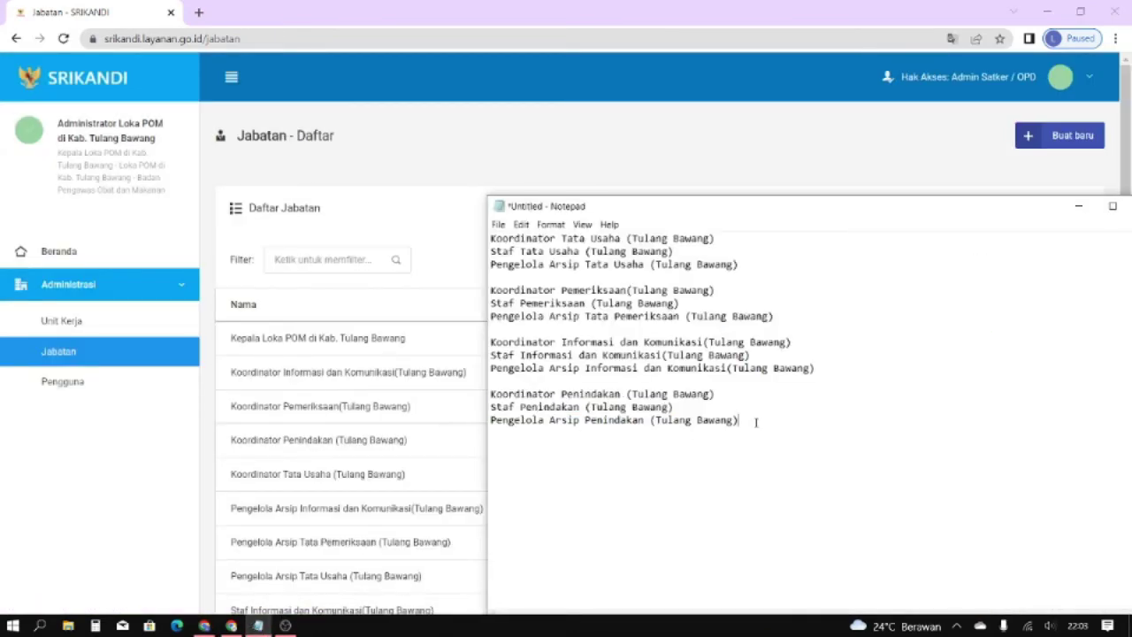
drag(756, 422, 463, 429)
key(ctrl+c)
click(381, 172)
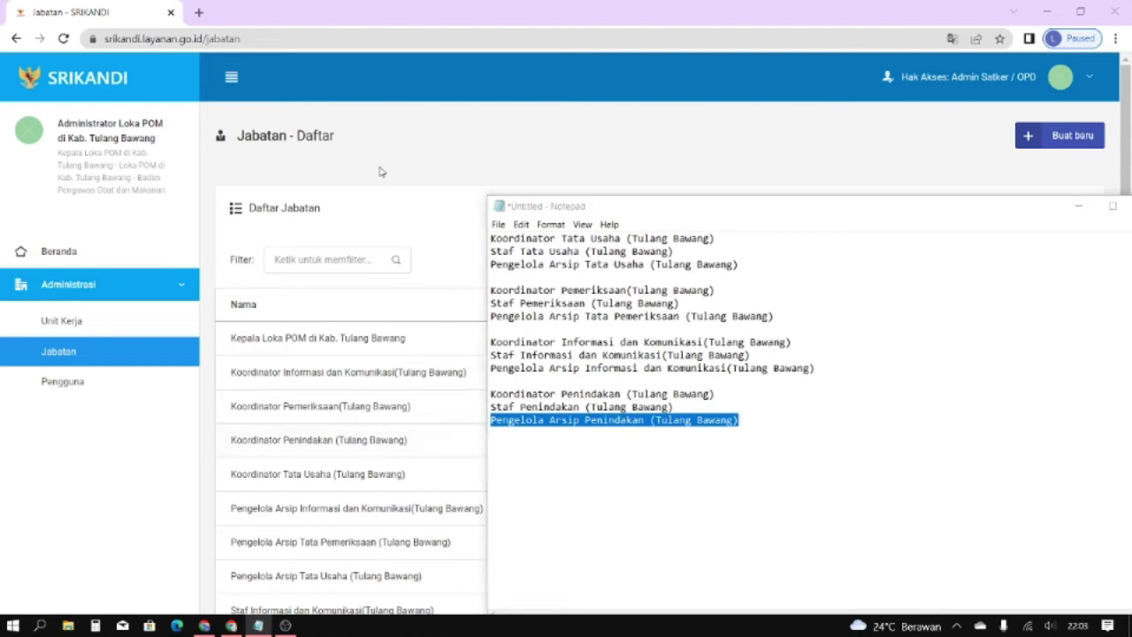
Create the position "Pengelola Arsip Penindakan (Tulang Bawang)" in the Penindakan (Tulang Bawang) unit, without a parent position, and save it.
click(1056, 145)
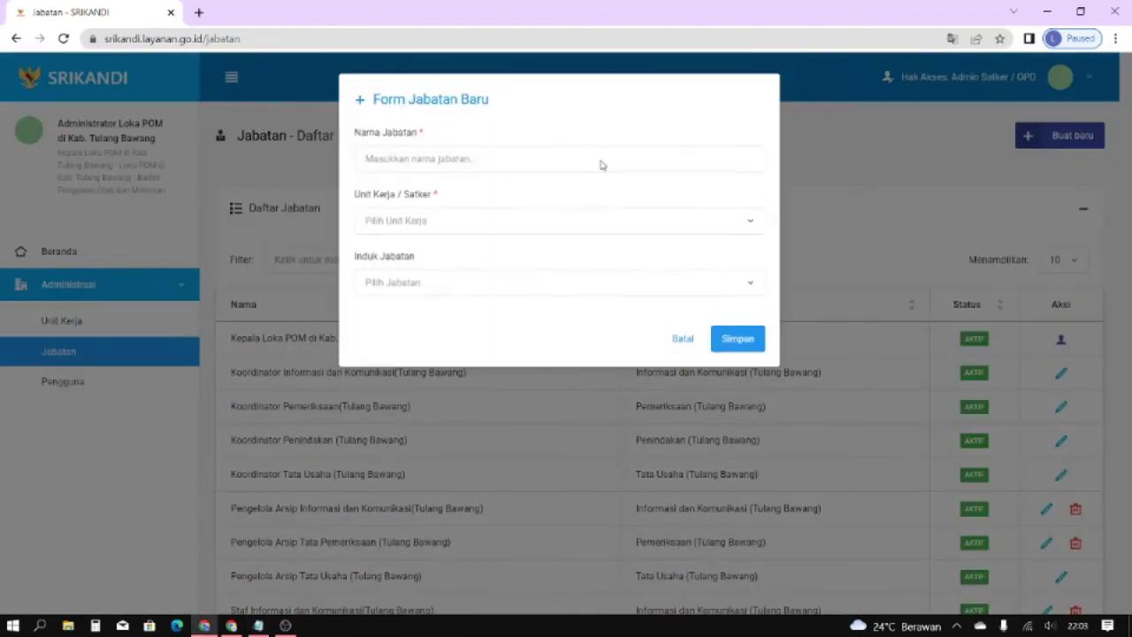
click(449, 168)
key(ctrl+v)
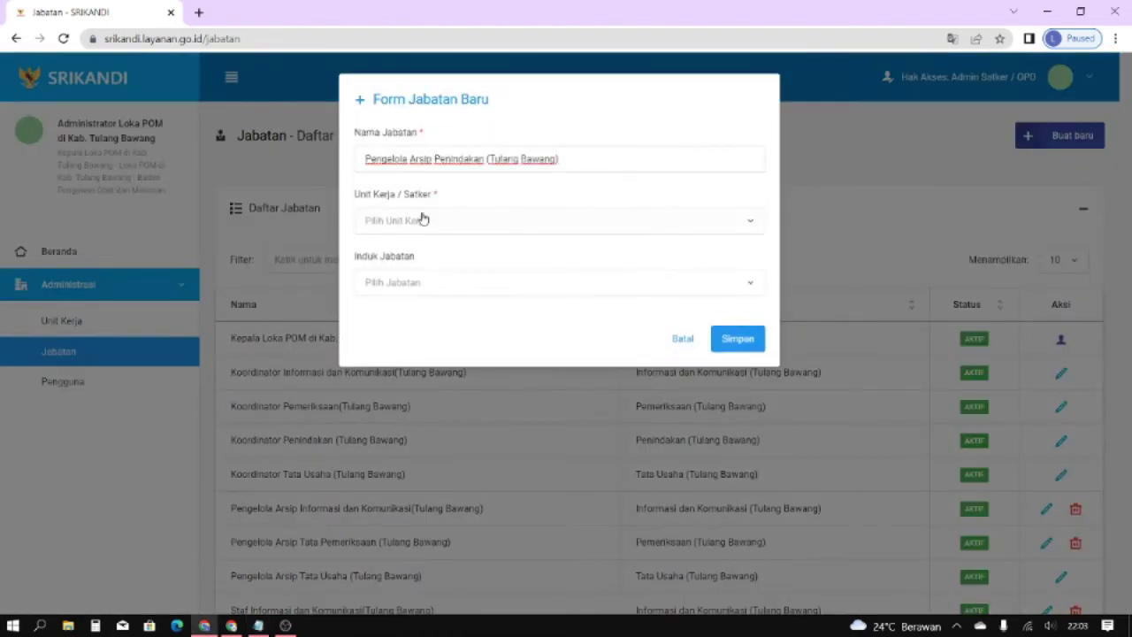
click(422, 220)
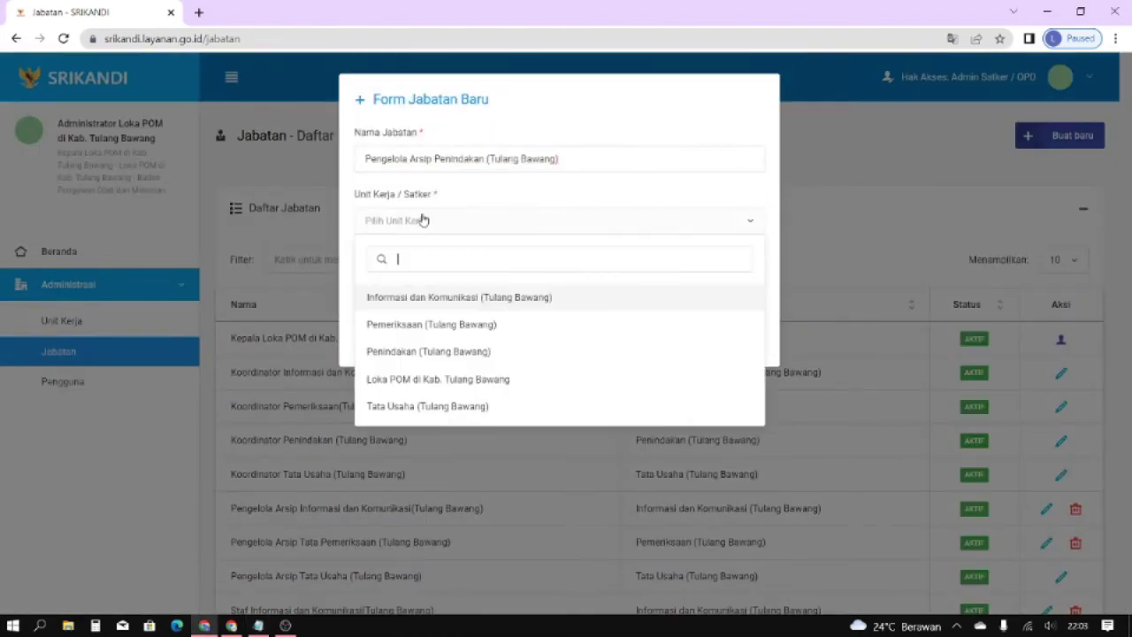
click(419, 351)
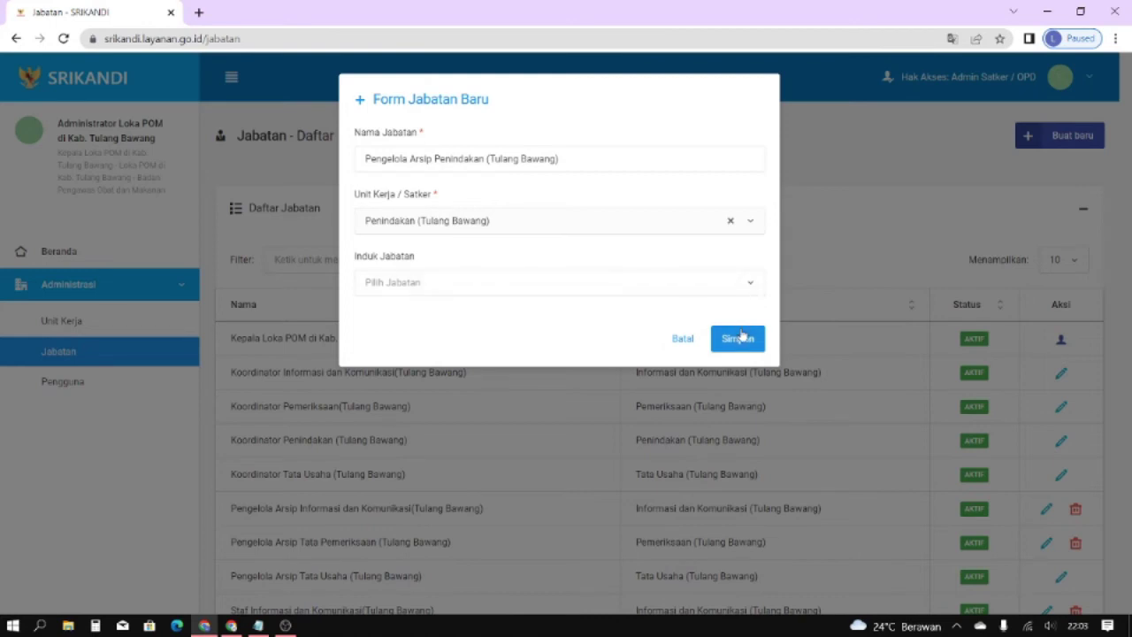
click(711, 293)
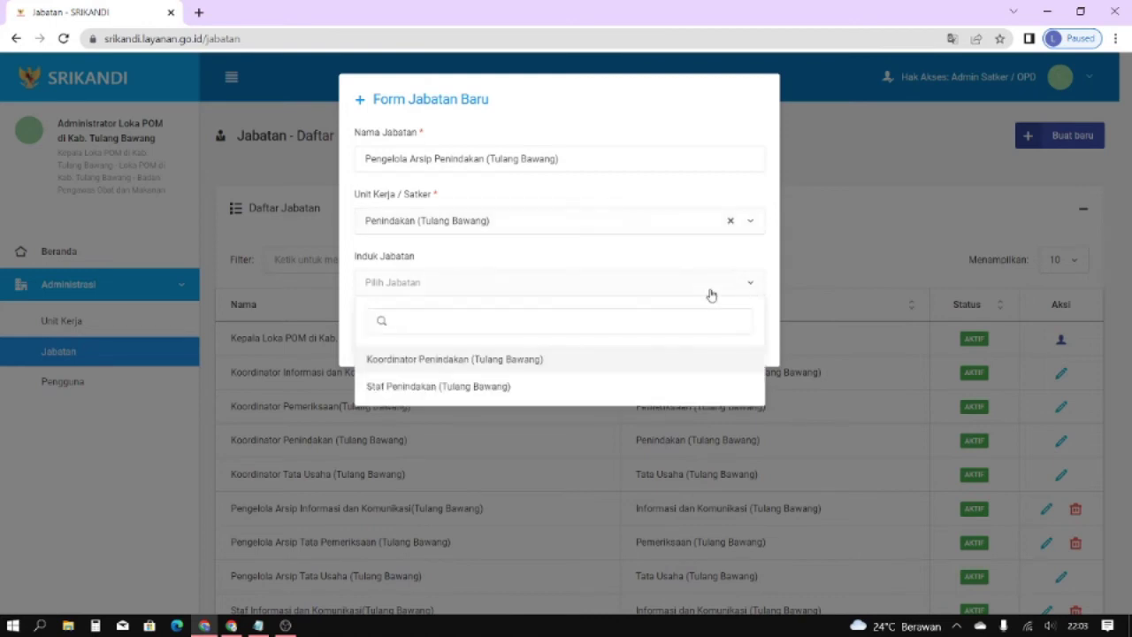
click(645, 255)
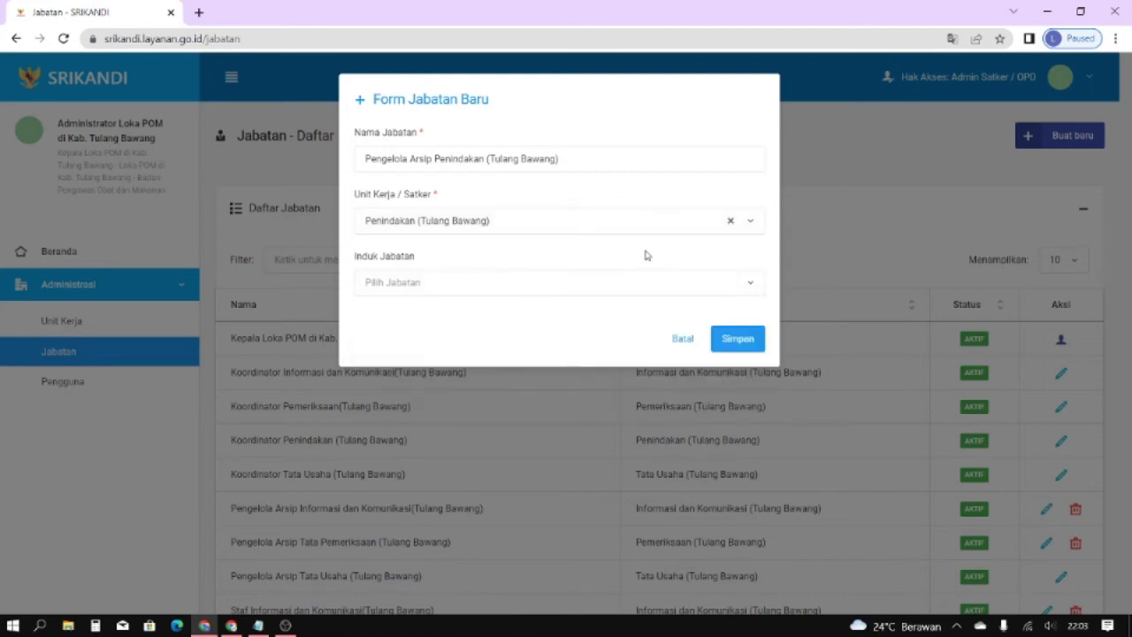
click(665, 292)
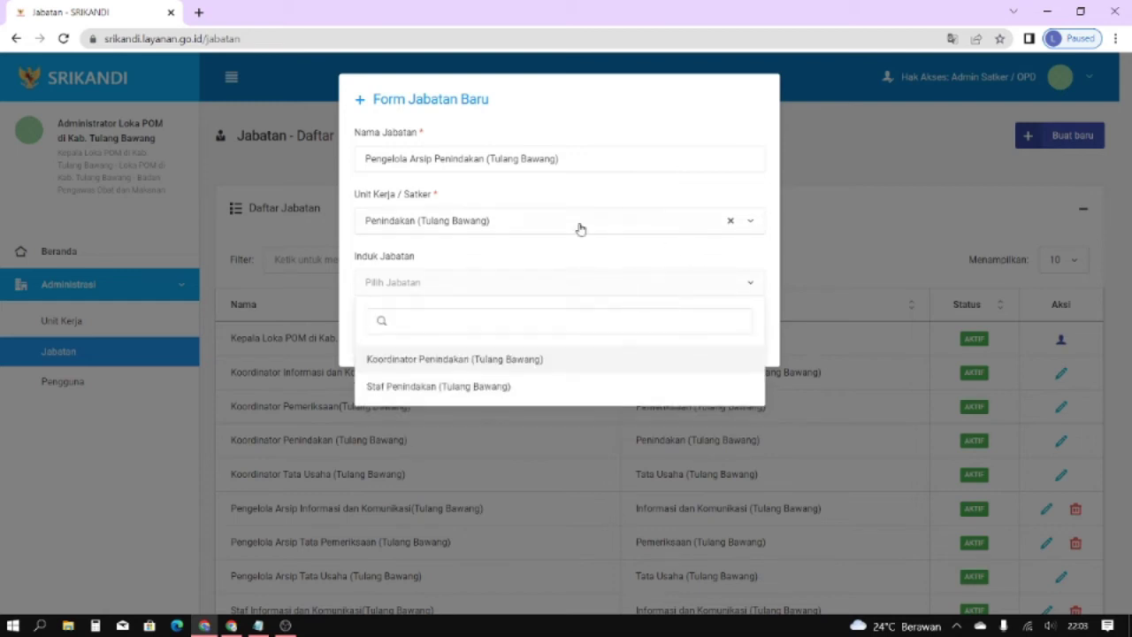
click(555, 258)
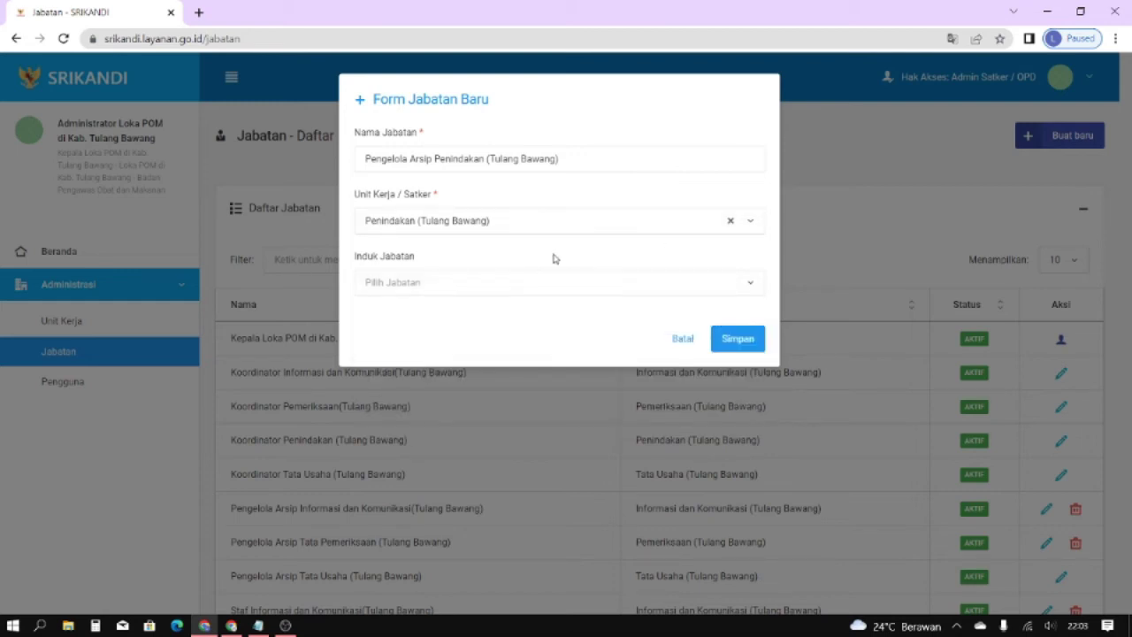
click(737, 340)
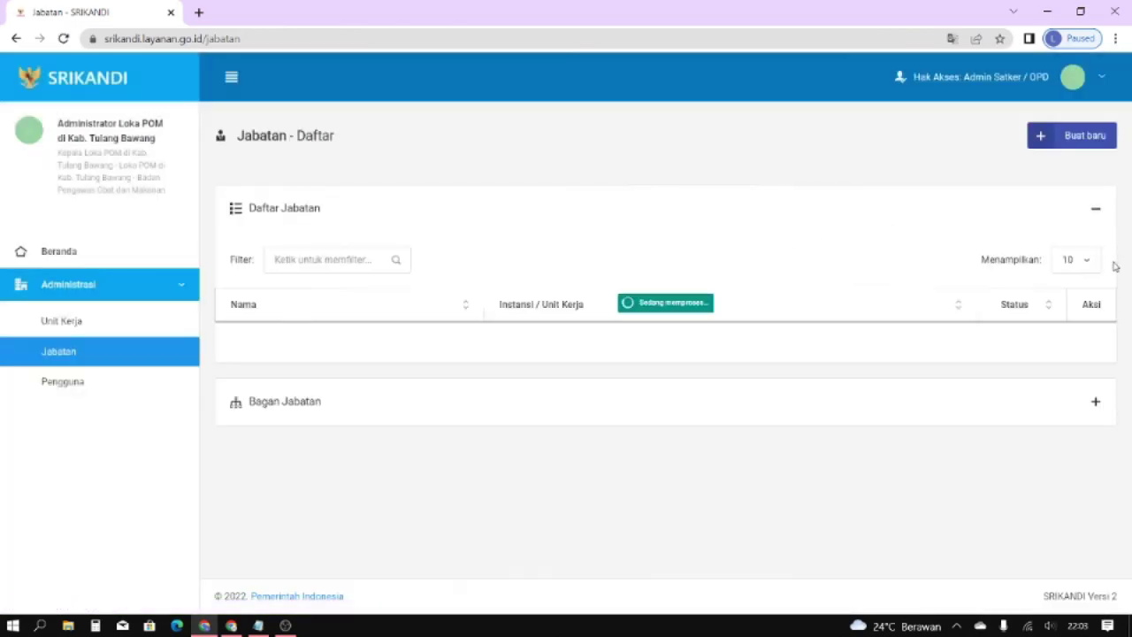
Open the Bagan Jabatan chart below the position list and expand Loka POM di Kab. Tulang Bawang.
drag(1129, 252, 1129, 502)
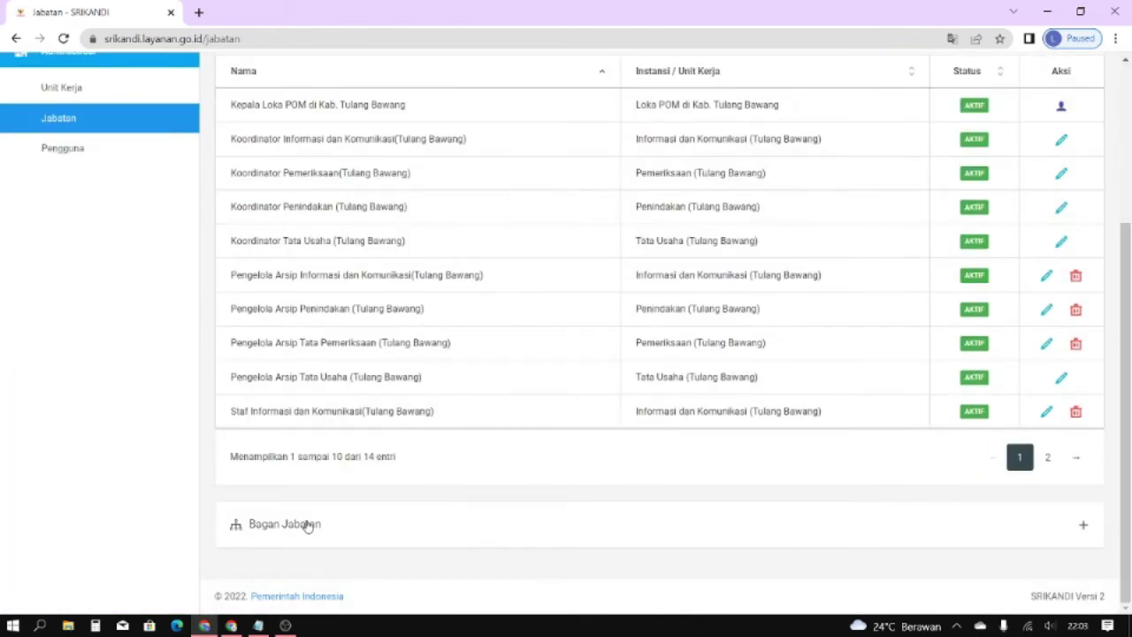
click(300, 523)
scroll(1125, 548, down, 1)
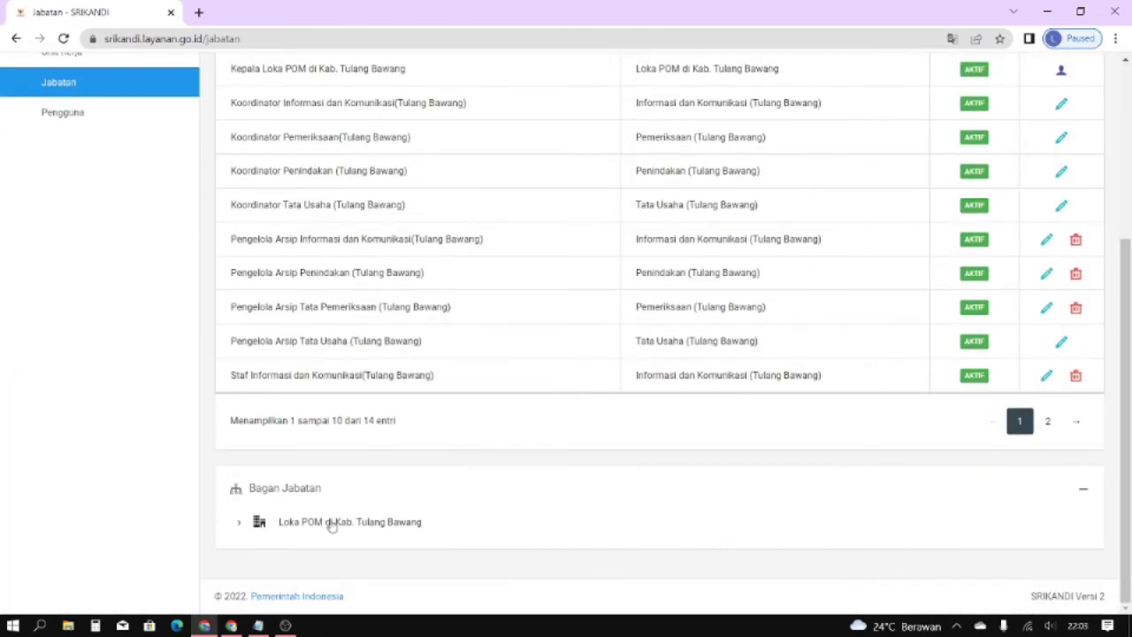
click(244, 523)
scroll(375, 480, down, 2)
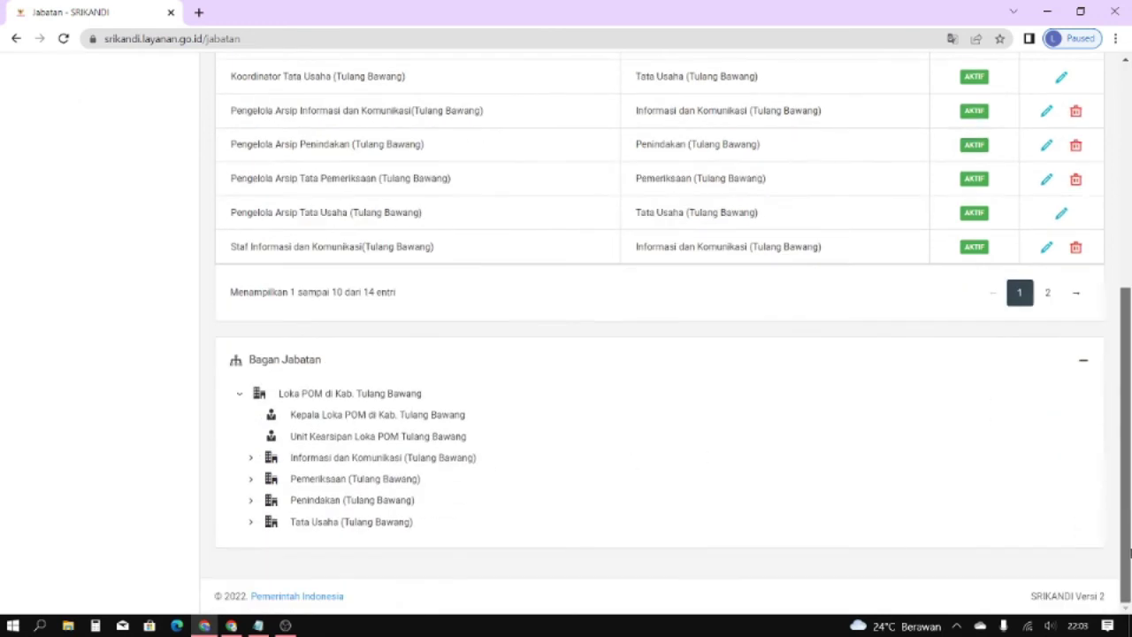
Expand the Informasi dan Komunikasi and Pemeriksaan units in the chart, including their coordinators, to review the positions.
click(252, 457)
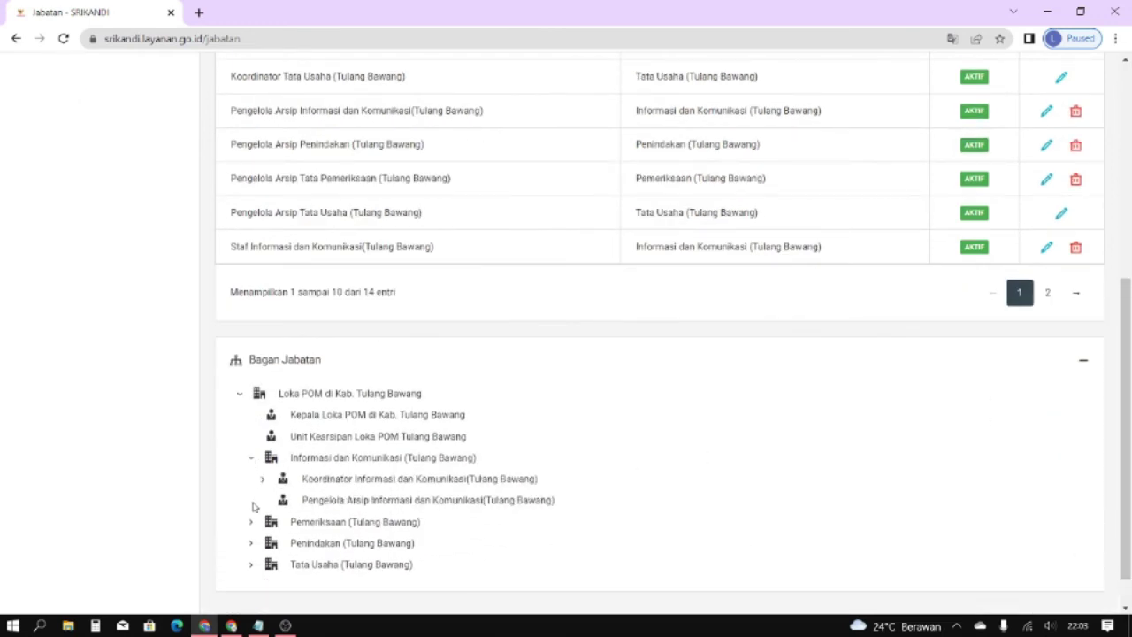
click(263, 478)
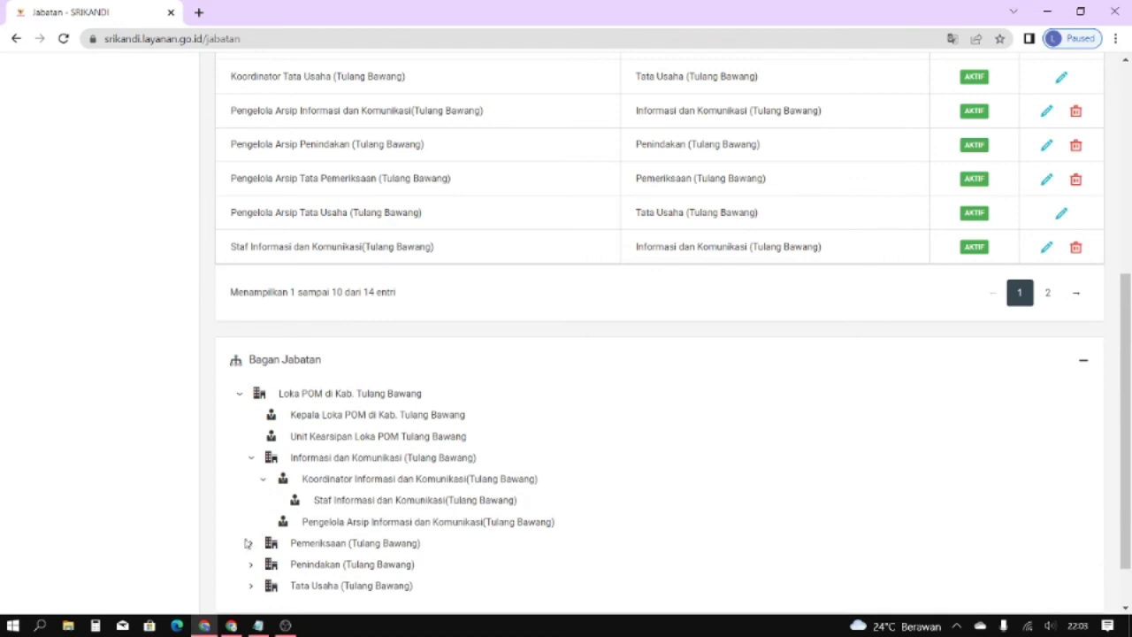
click(250, 543)
scroll(444, 475, down, 2)
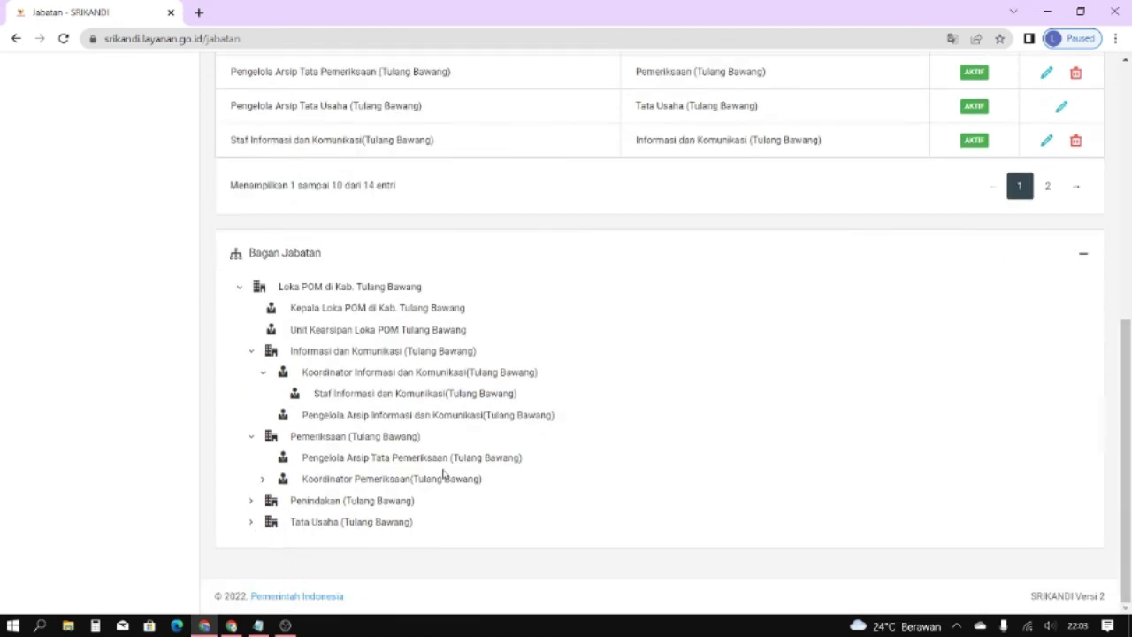
click(263, 479)
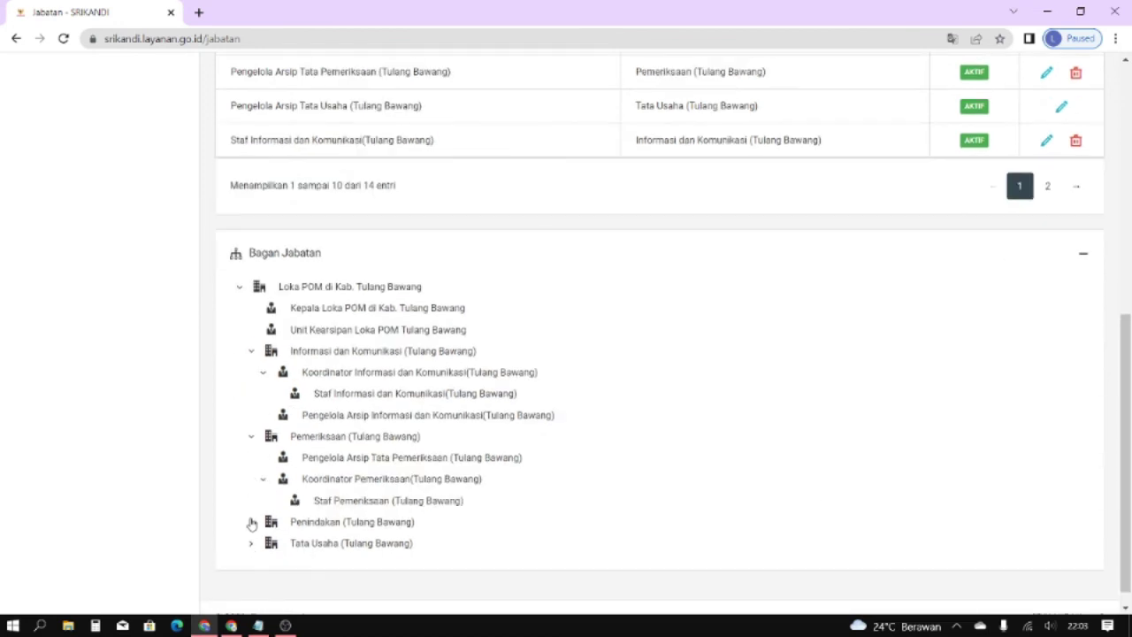
Expand the Penindakan and Tata Usaha units in the chart, including their coordinators, to review the positions.
click(251, 522)
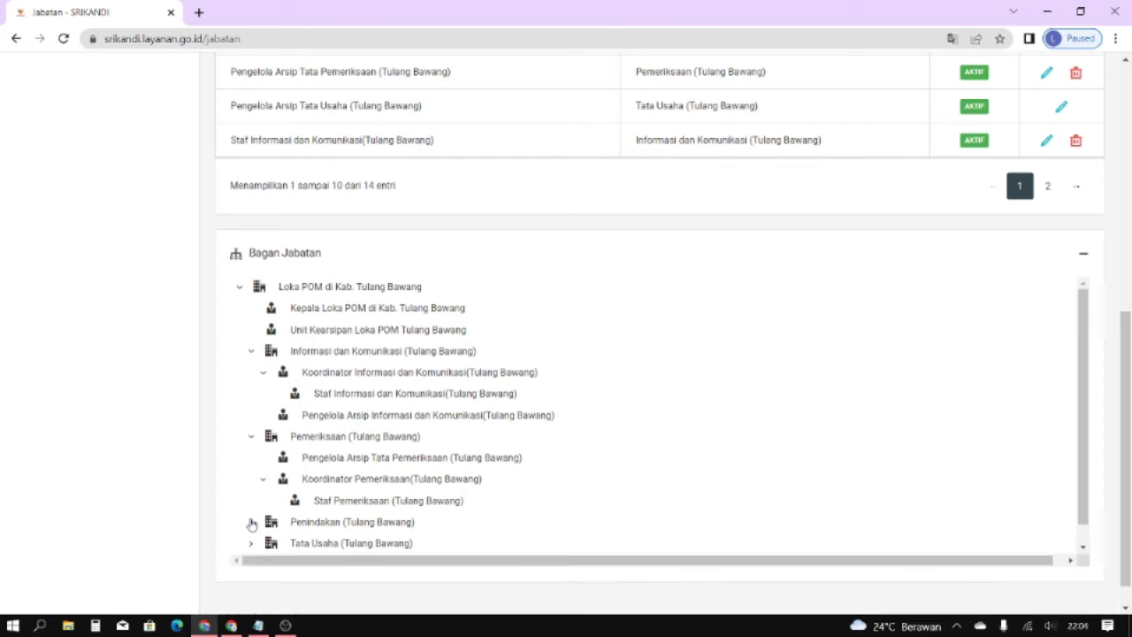
click(262, 543)
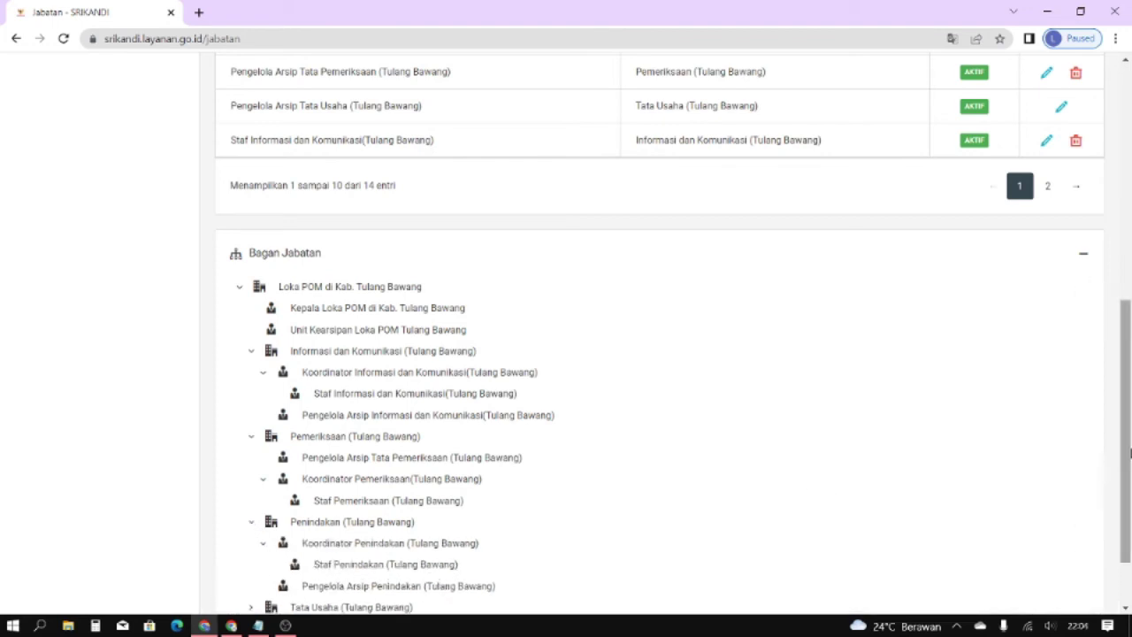
scroll(619, 513, down, 2)
click(251, 522)
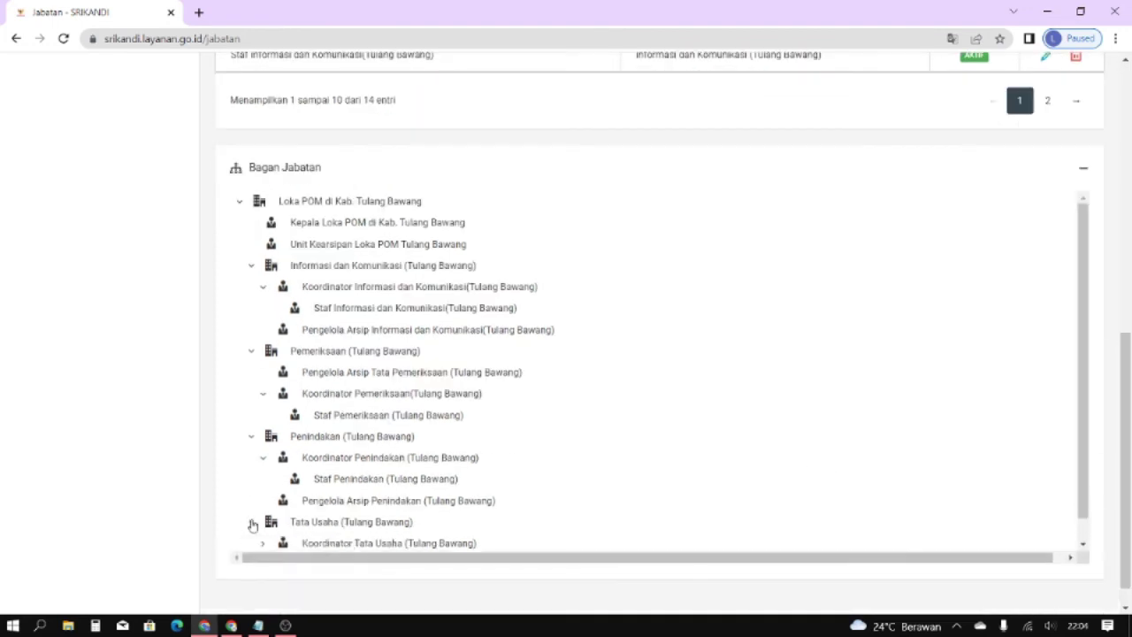
click(262, 543)
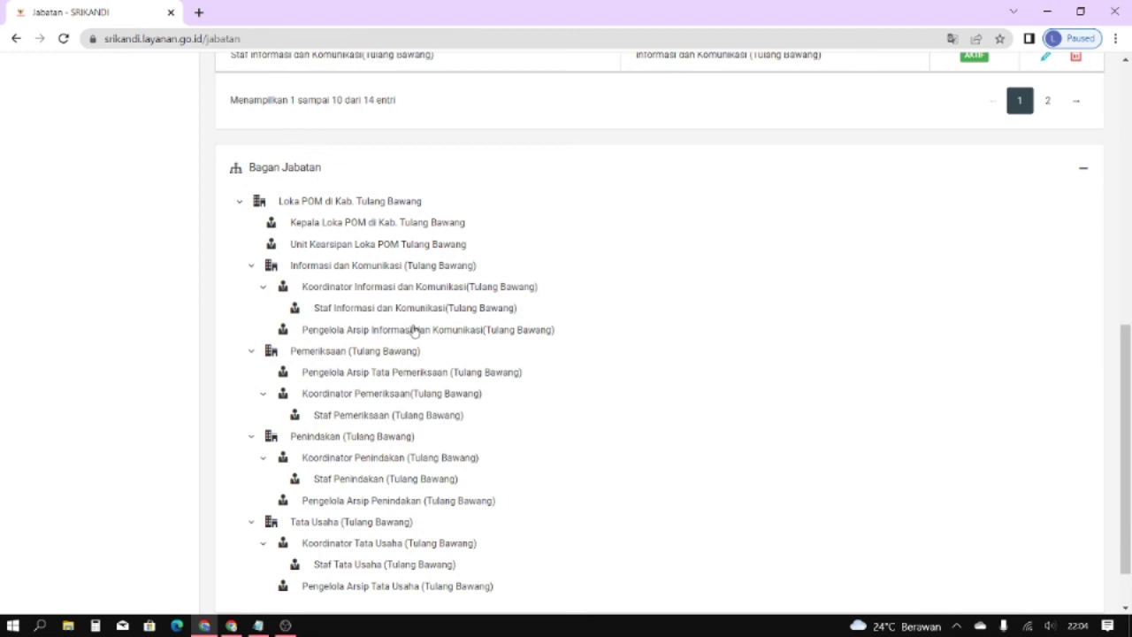
Collapse the coordinator entries of all four units in the chart to hide the staff positions.
click(263, 288)
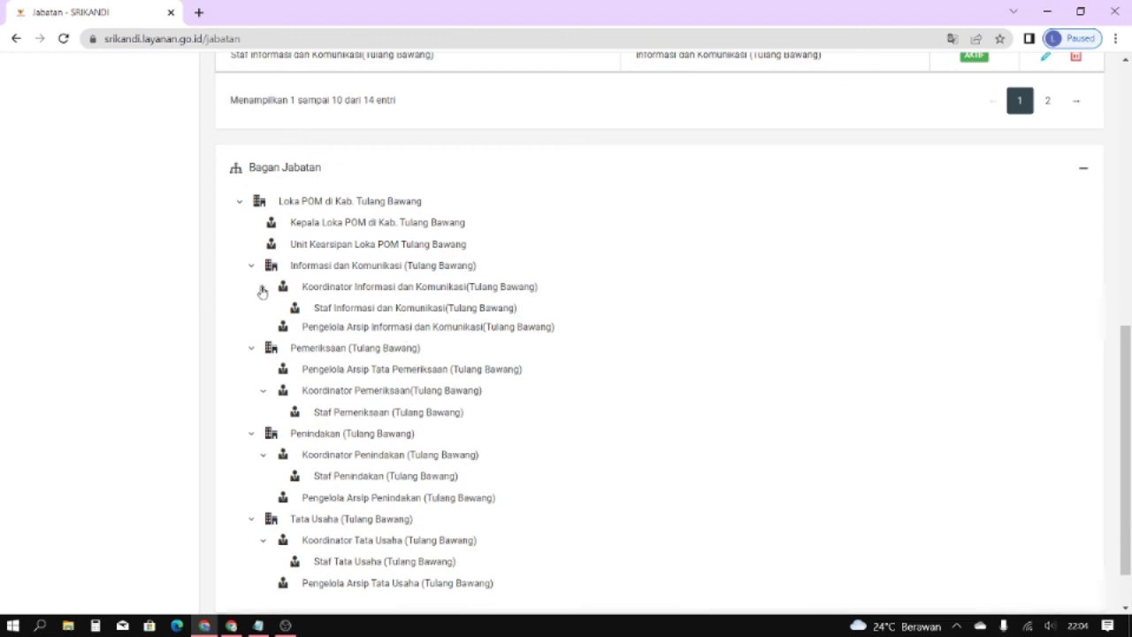
click(263, 373)
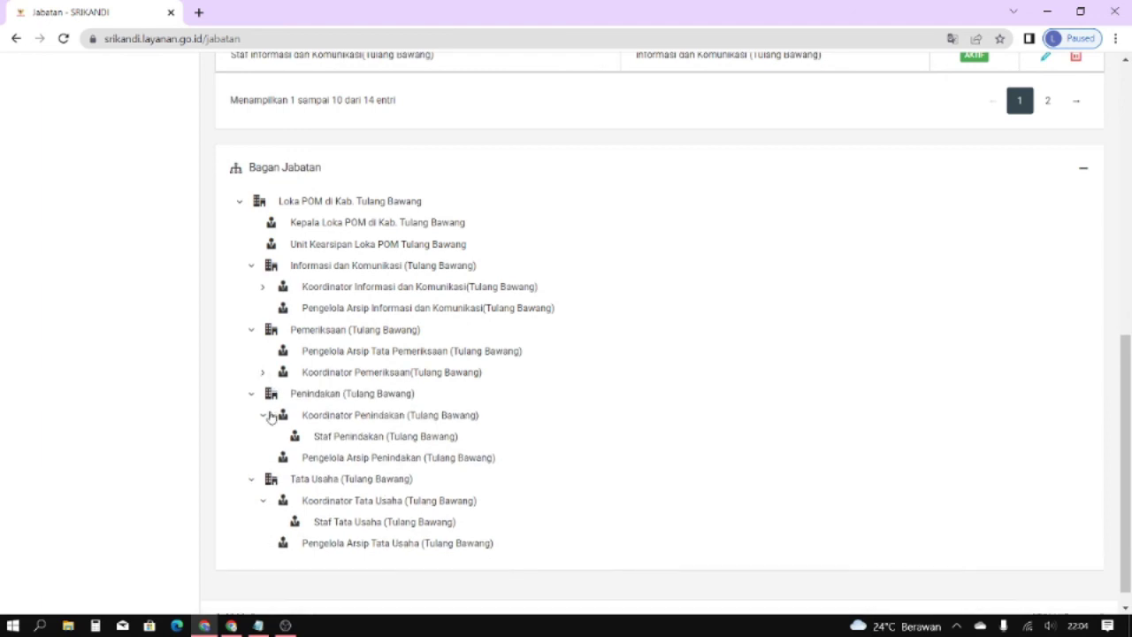
click(268, 417)
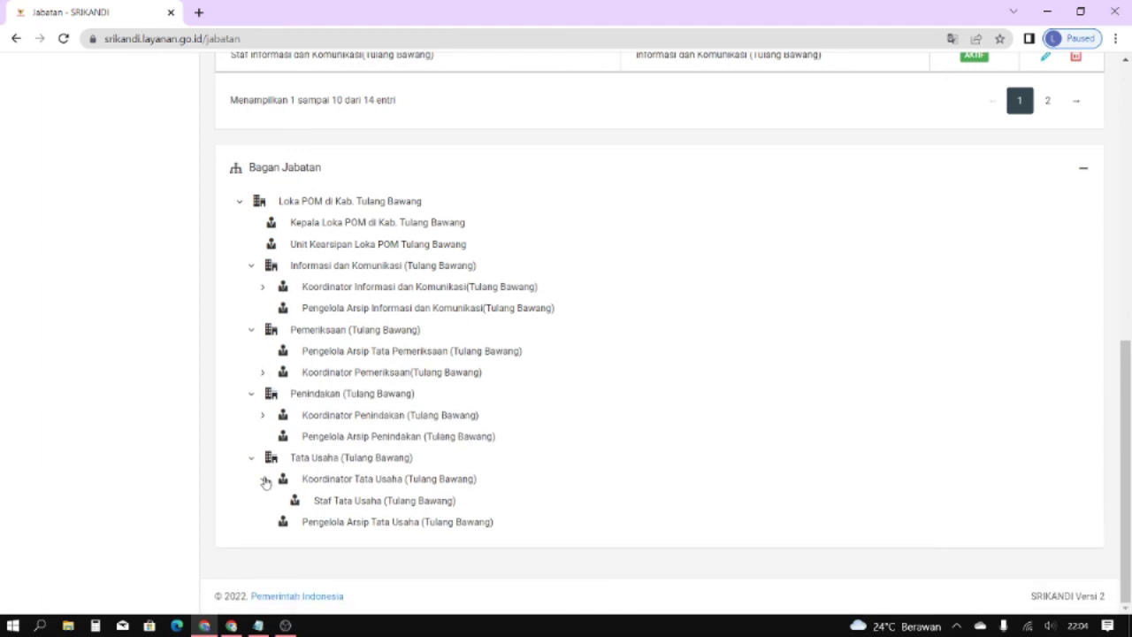
click(263, 480)
Highlight the coordinator and archive manager pair in each unit, from Tata Usaha up, then the two positions directly under Loka POM.
drag(520, 530, 297, 506)
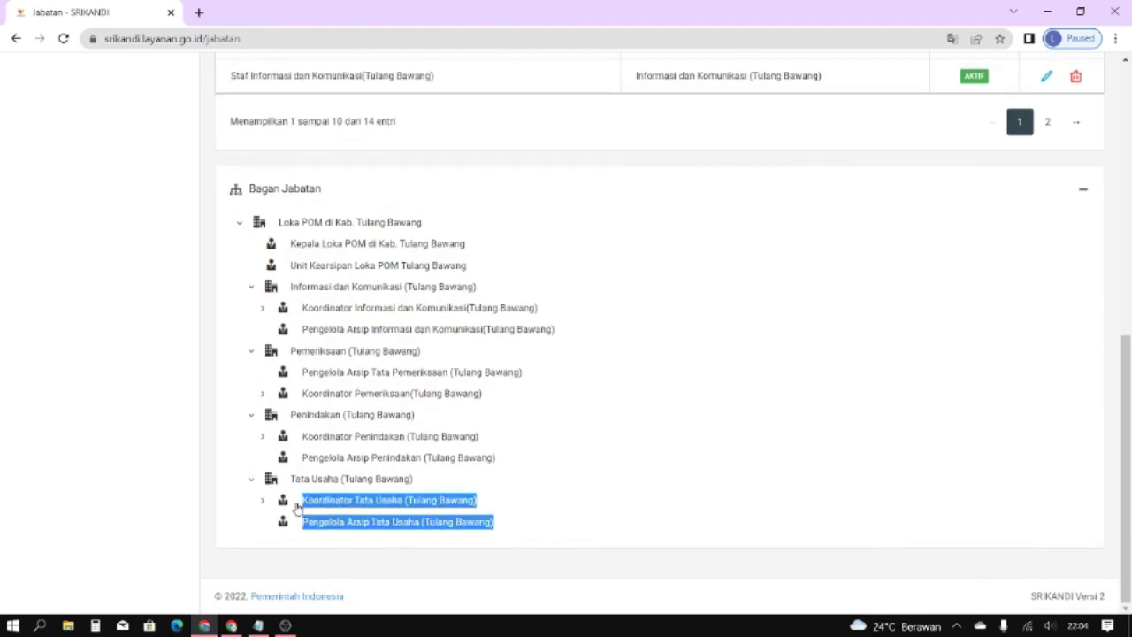
drag(517, 464, 305, 436)
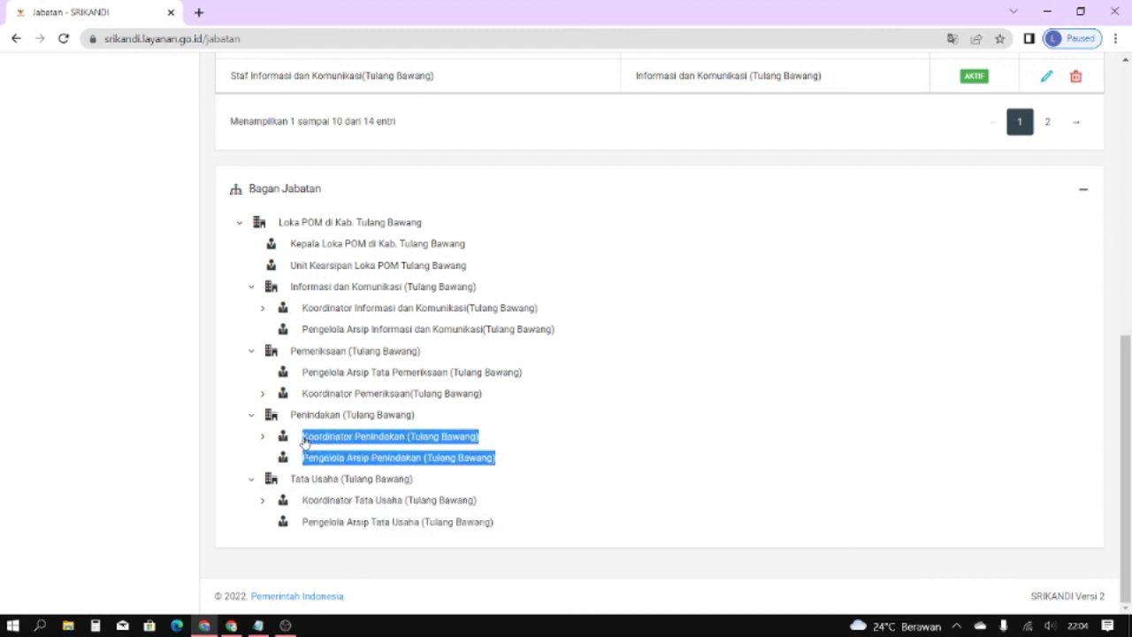
drag(497, 391, 308, 371)
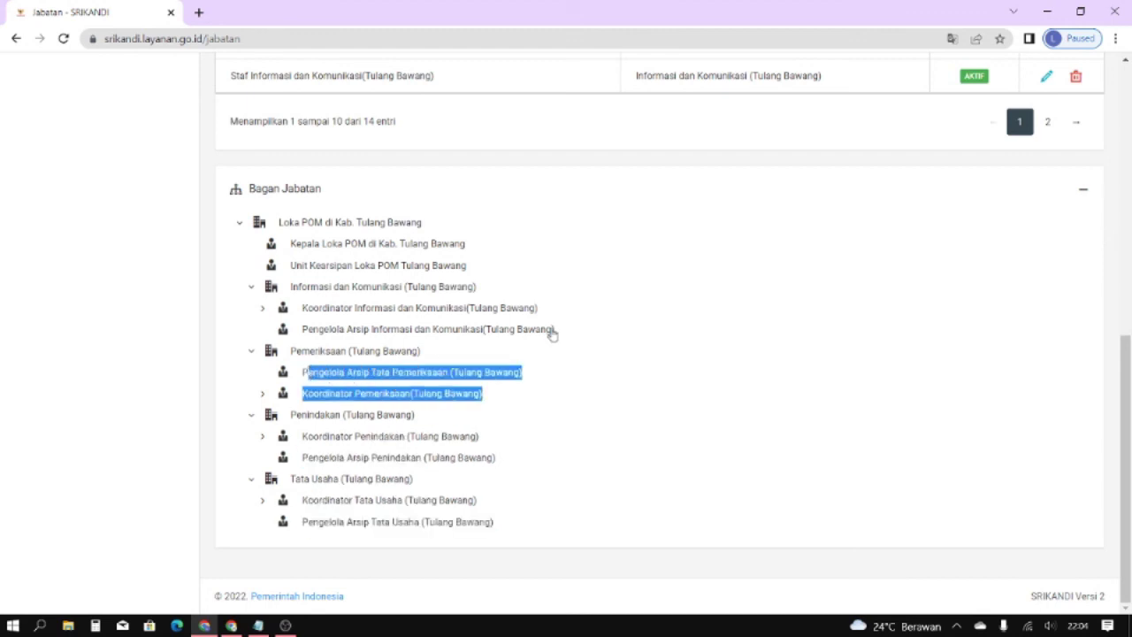
drag(559, 331, 302, 311)
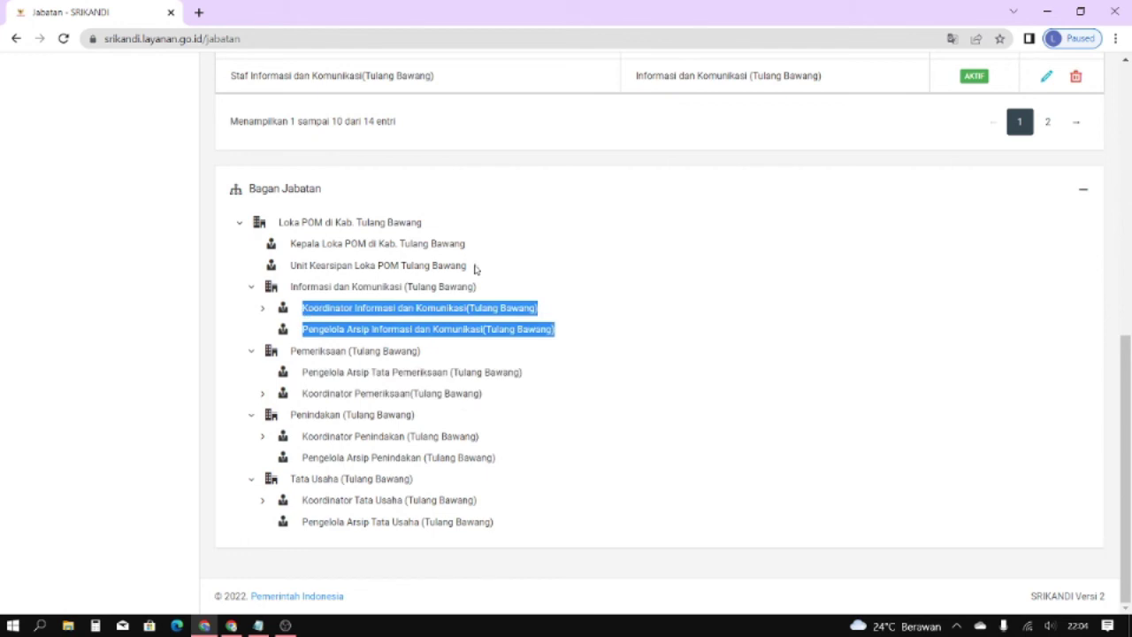
drag(475, 269, 295, 245)
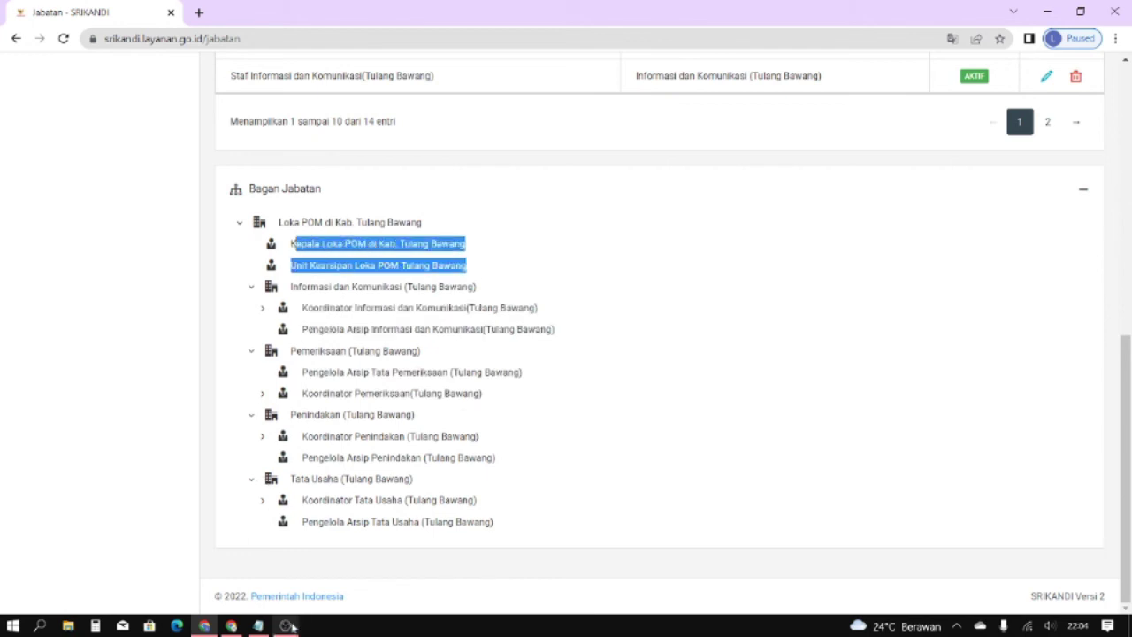